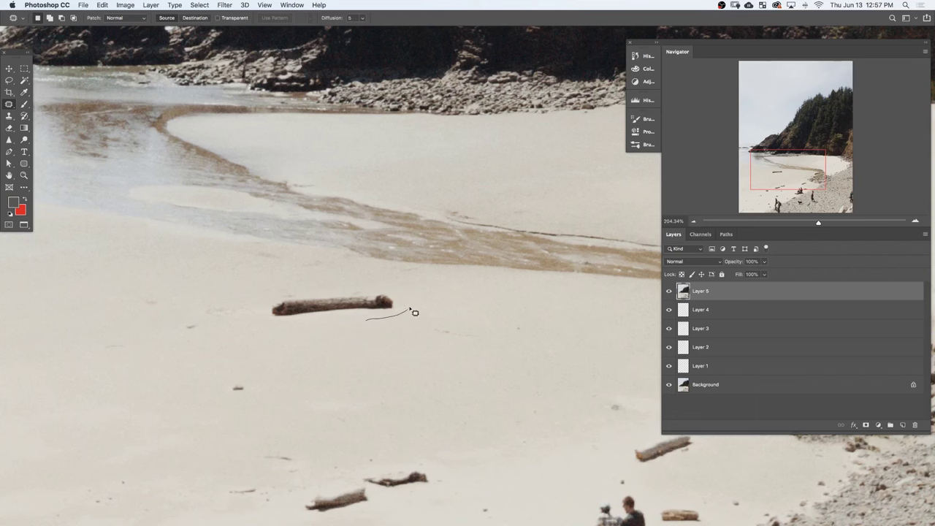
Step: Select the rock cluster with an oval and patch it with clean sand from the upper right
drag(340, 333, 336, 337)
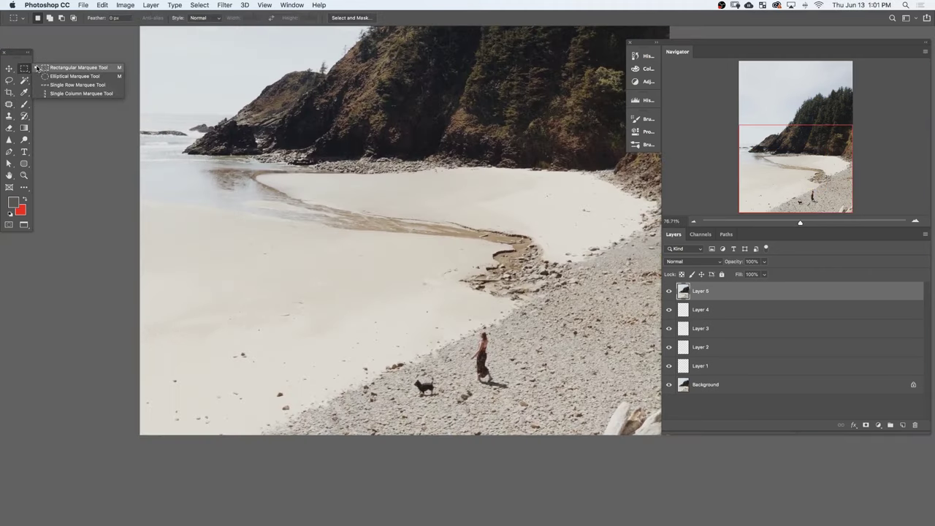
click(65, 72)
drag(239, 301, 327, 374)
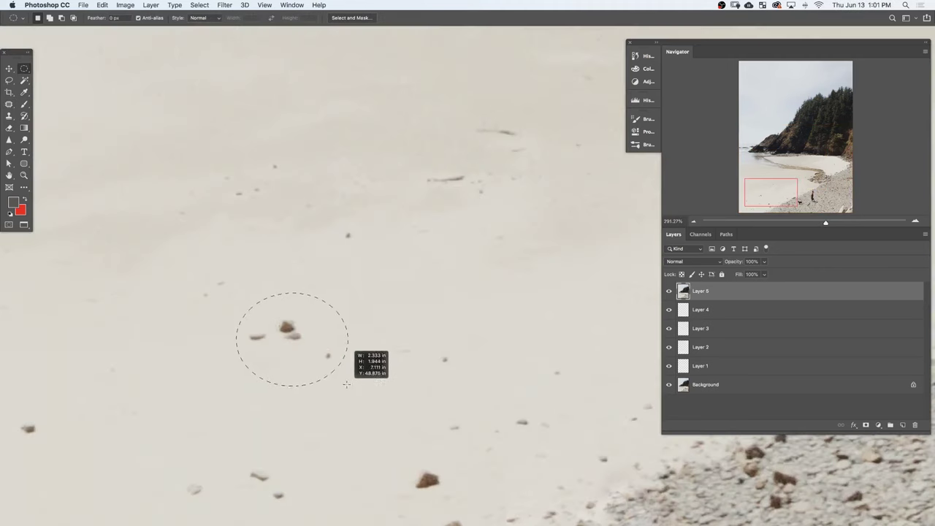
key(j)
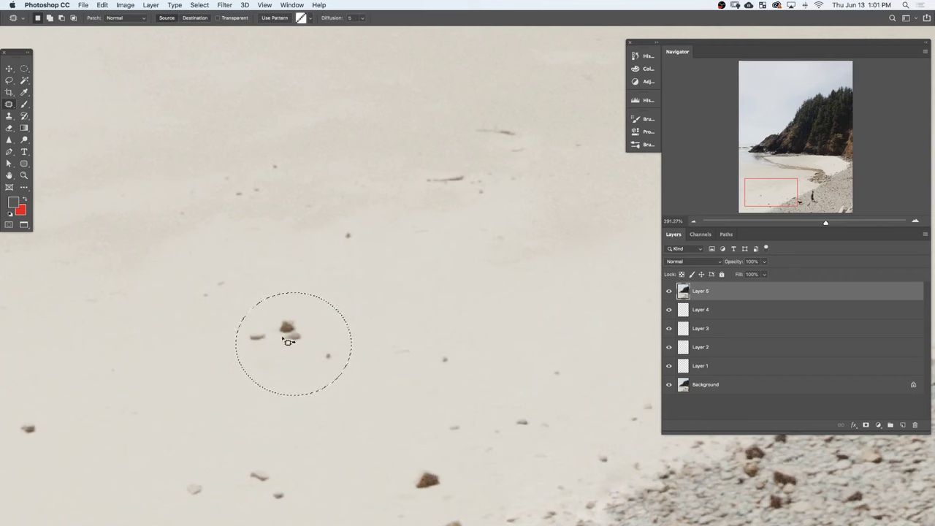
drag(286, 334, 546, 312)
key(super+d)
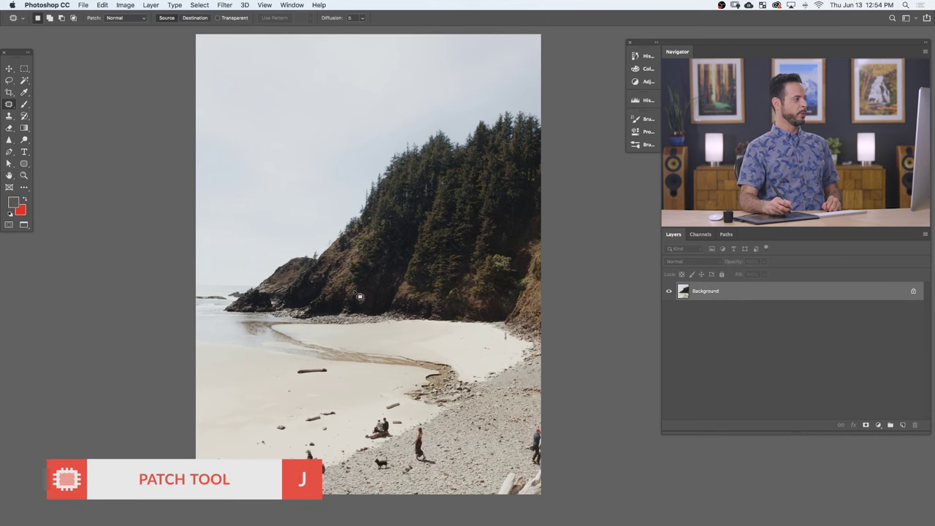
Step: Choose the Patch Tool from the healing tools flyout in the toolbar
click(9, 104)
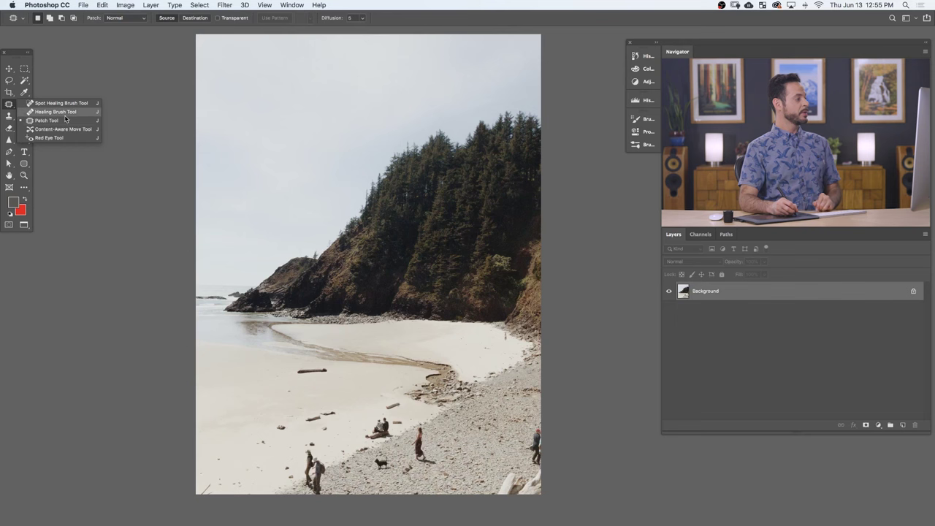
click(63, 121)
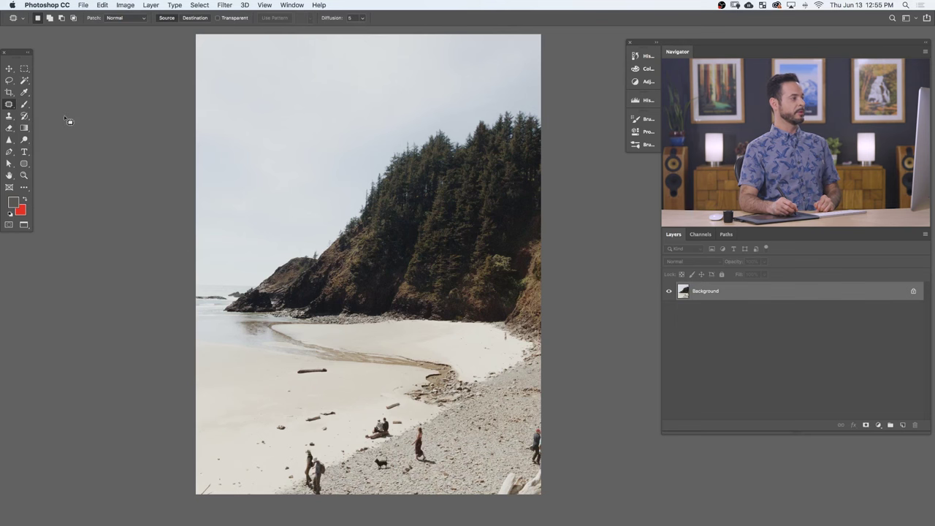
Step: Keep the Patch mode on Normal and add an empty Layer 1
click(116, 18)
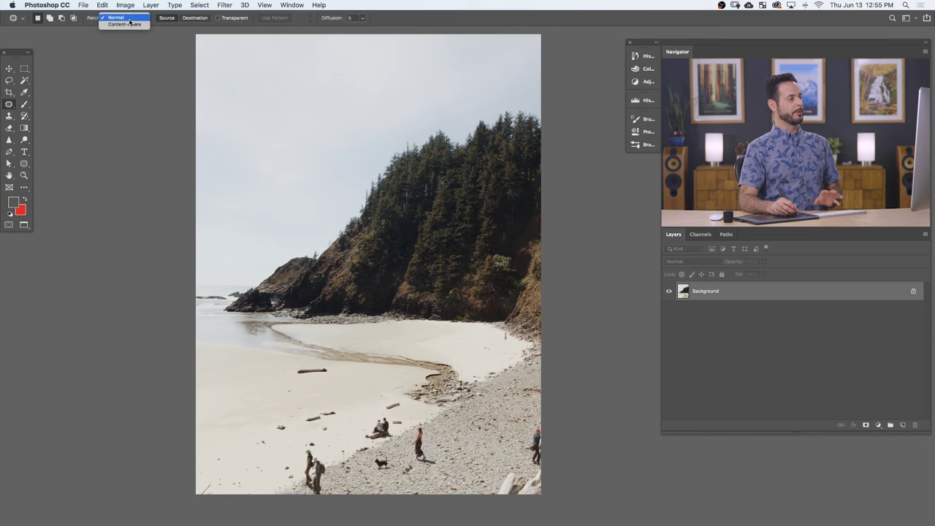
click(124, 18)
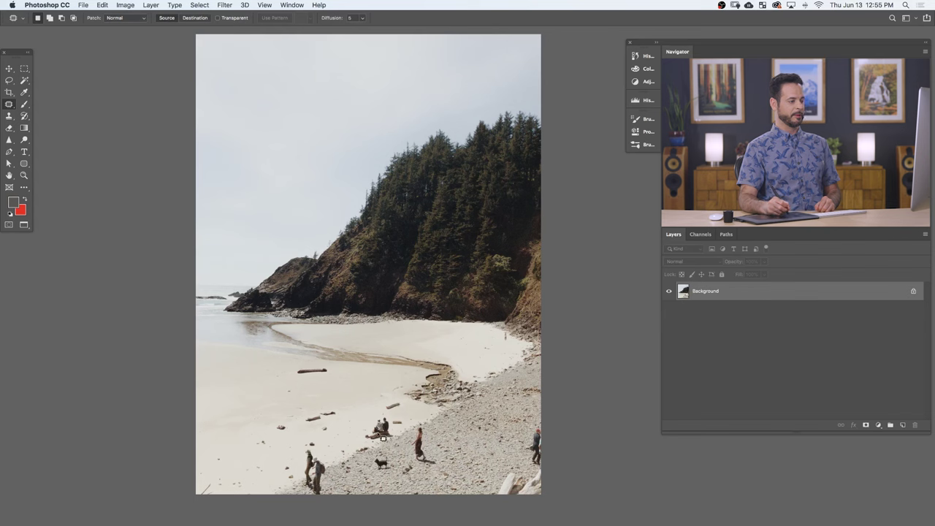
click(901, 426)
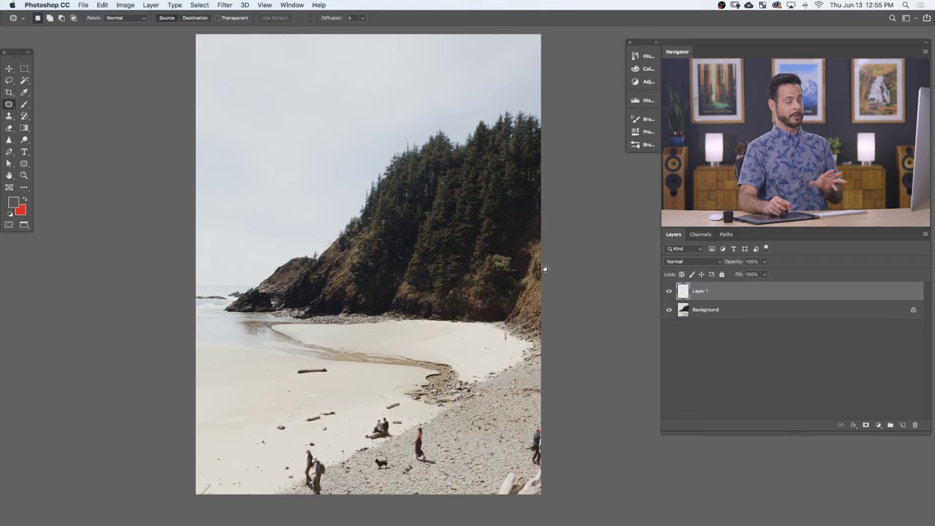
Step: Try Content-Aware patch mode, return it to Normal, and select the Background layer
click(122, 18)
click(125, 25)
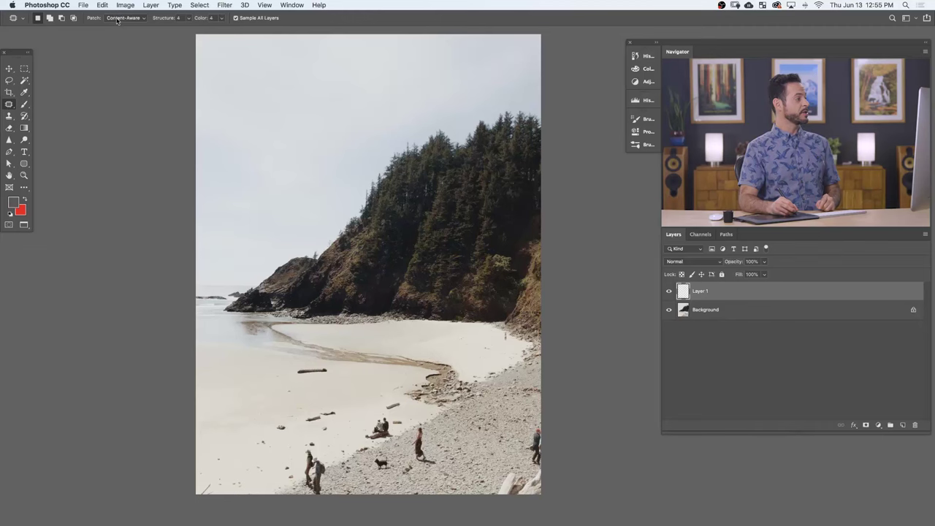
click(123, 18)
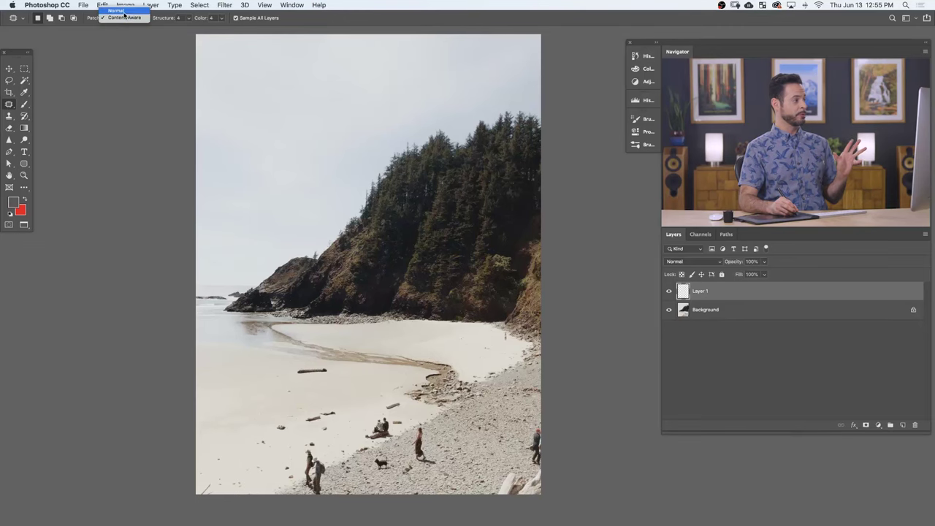
click(124, 11)
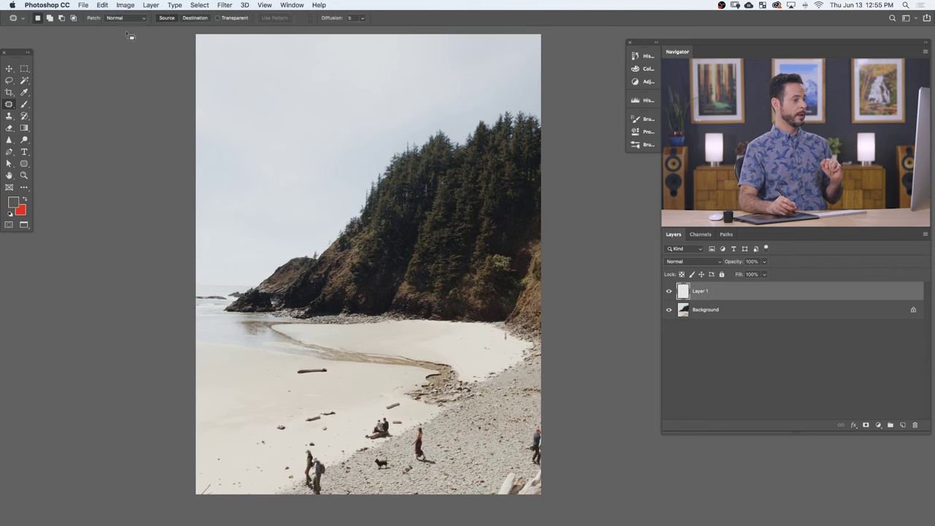
click(733, 310)
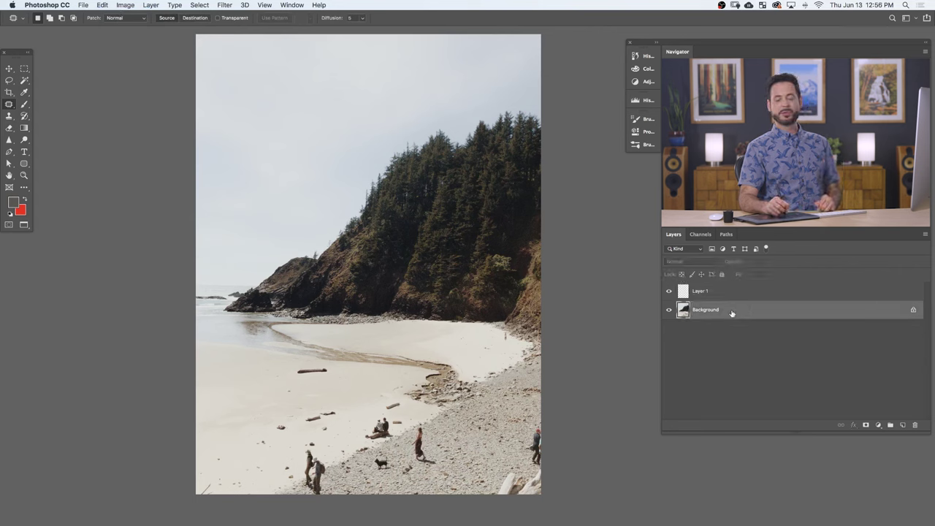
Step: Add empty layers above Layer 1 until Layer 5 sits on top
click(732, 293)
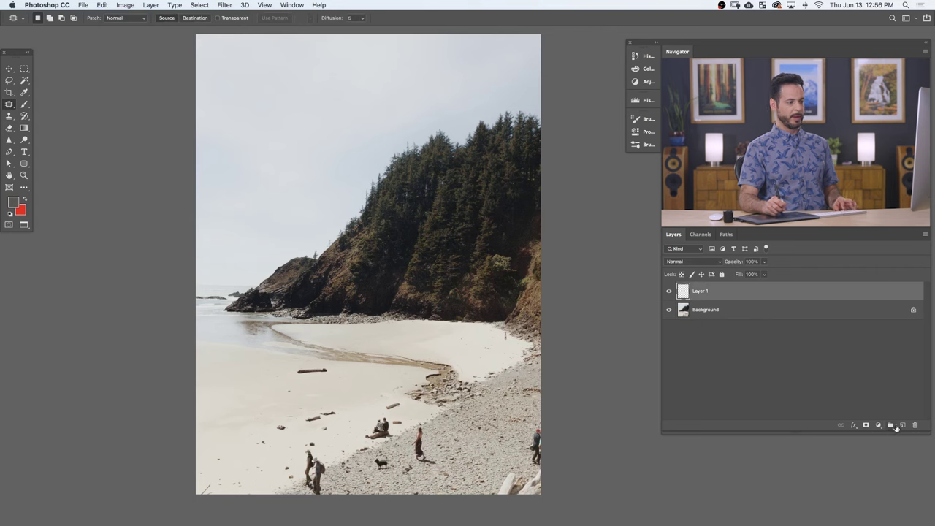
click(903, 425)
click(903, 425)
click(902, 425)
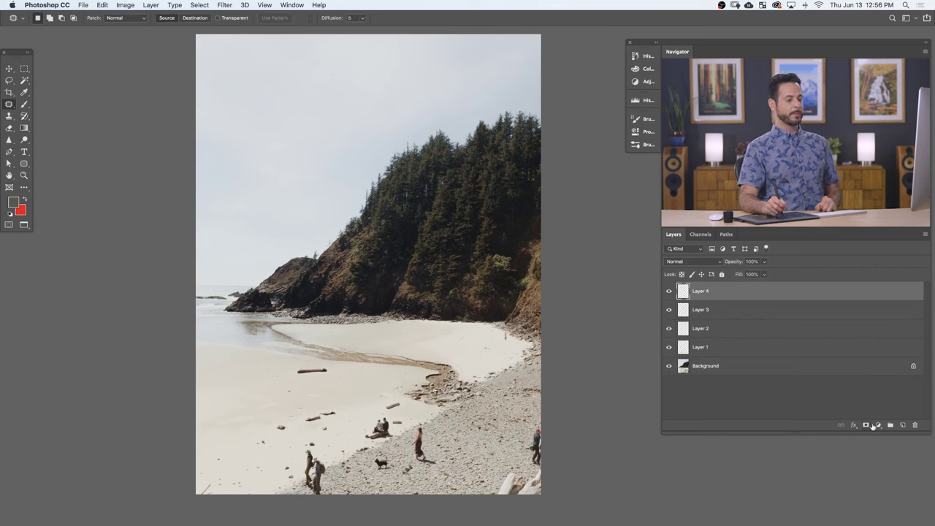
click(903, 425)
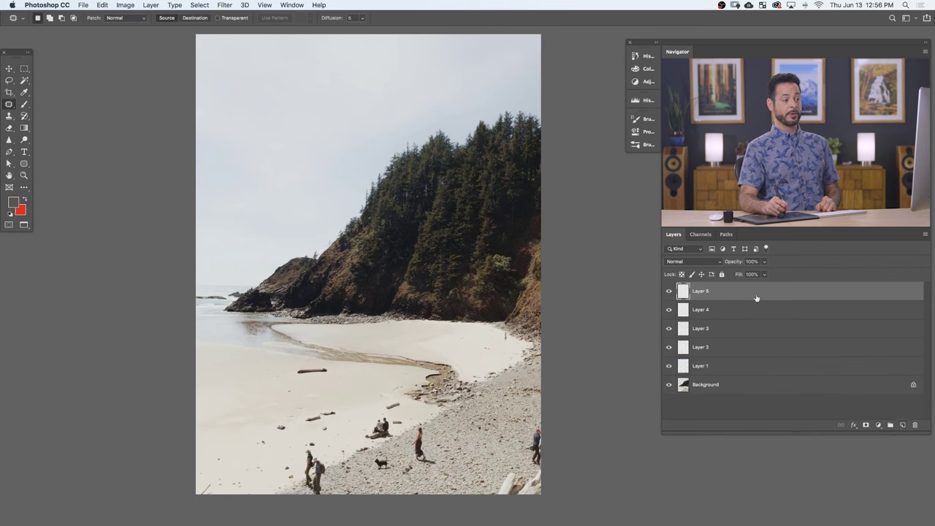
Step: Apply Image a merged copy of the photo onto Layer 5 with Normal blending
click(126, 6)
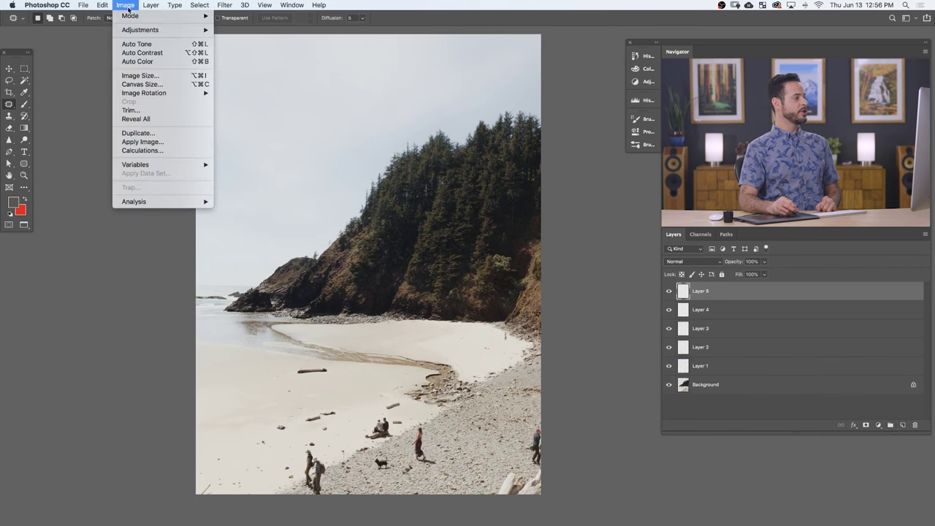
click(142, 142)
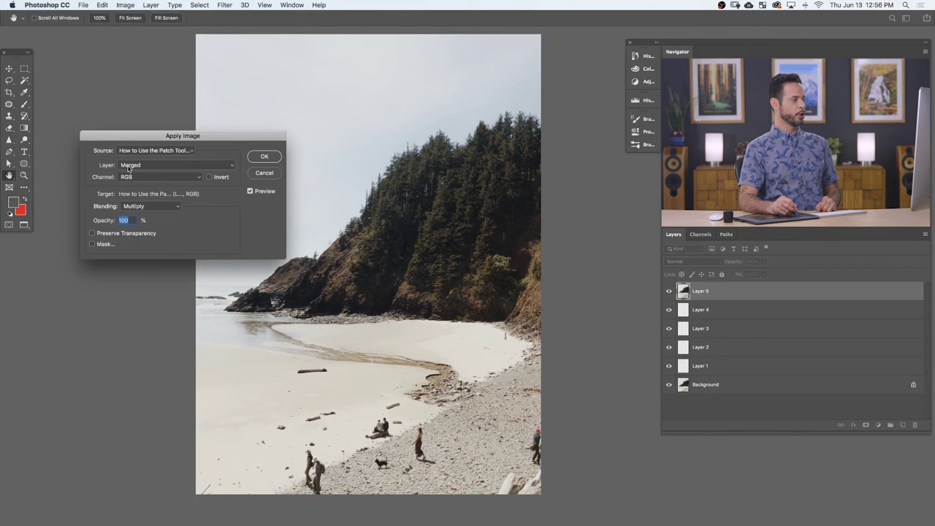
click(145, 210)
click(146, 183)
click(265, 157)
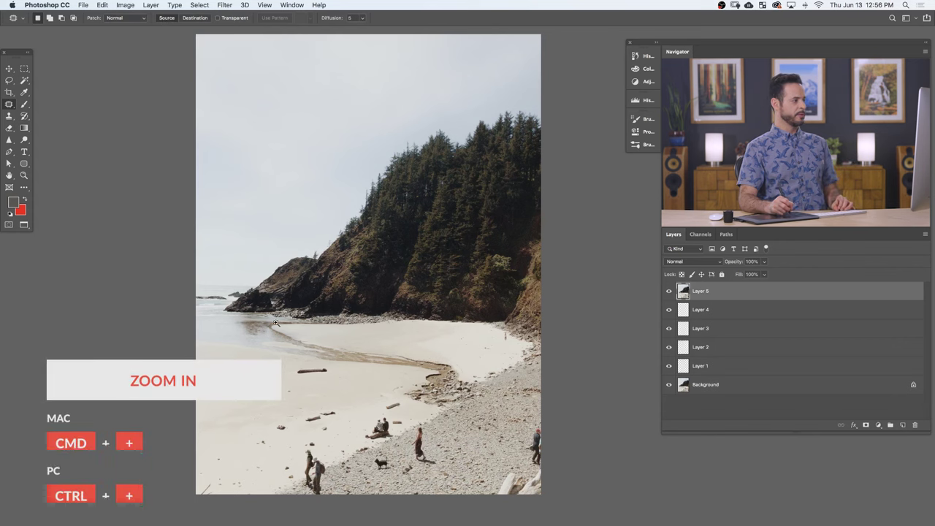
Step: Zoom in and patch the driftwood log away with sand from below
click(322, 390)
drag(321, 390, 354, 374)
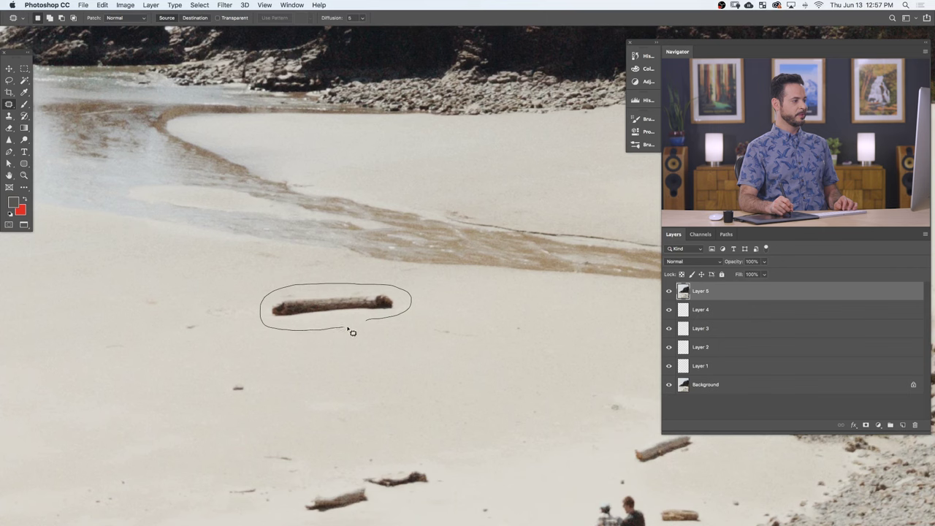
mouse_move(351, 332)
mouse_down()
mouse_move(340, 319)
mouse_move(336, 341)
mouse_move(348, 361)
mouse_move(380, 375)
mouse_move(435, 375)
mouse_up()
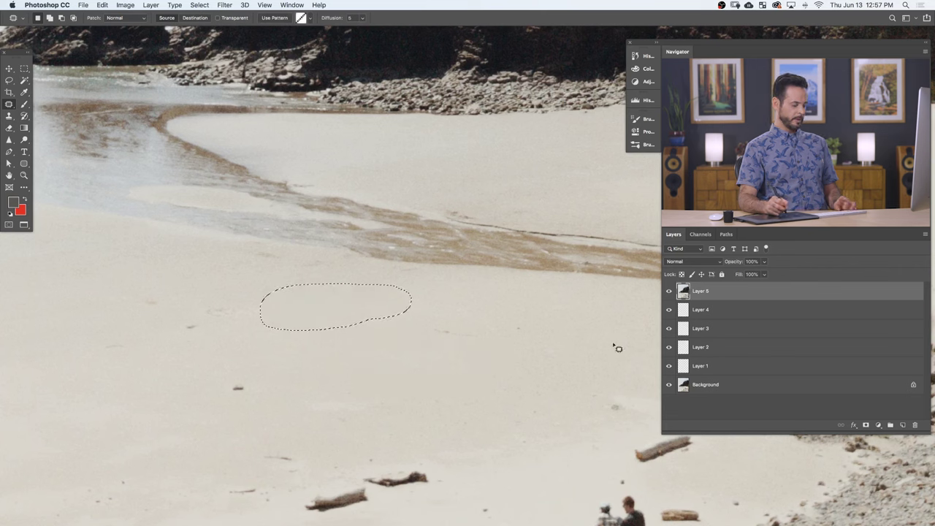
key(super+d)
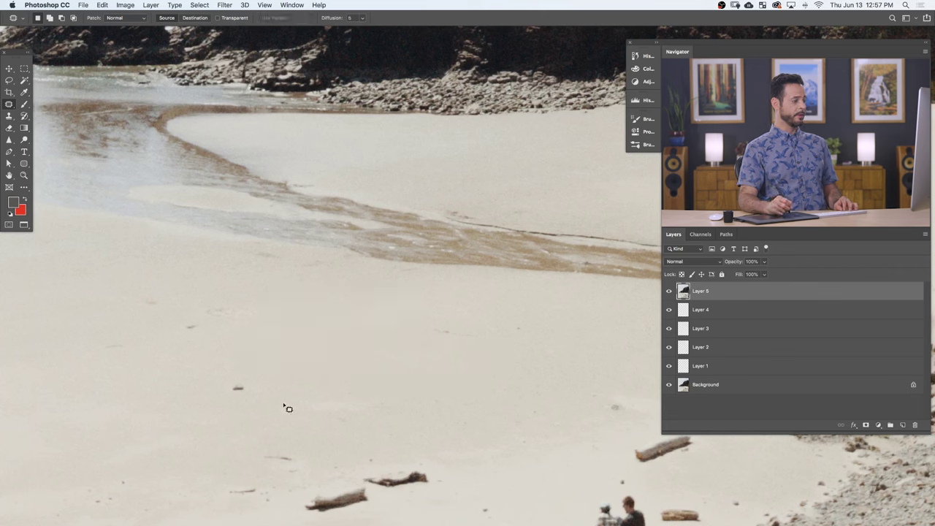
Step: Patch the small dark spot with nearby sand, then bring the people and dog into view
drag(246, 384, 285, 380)
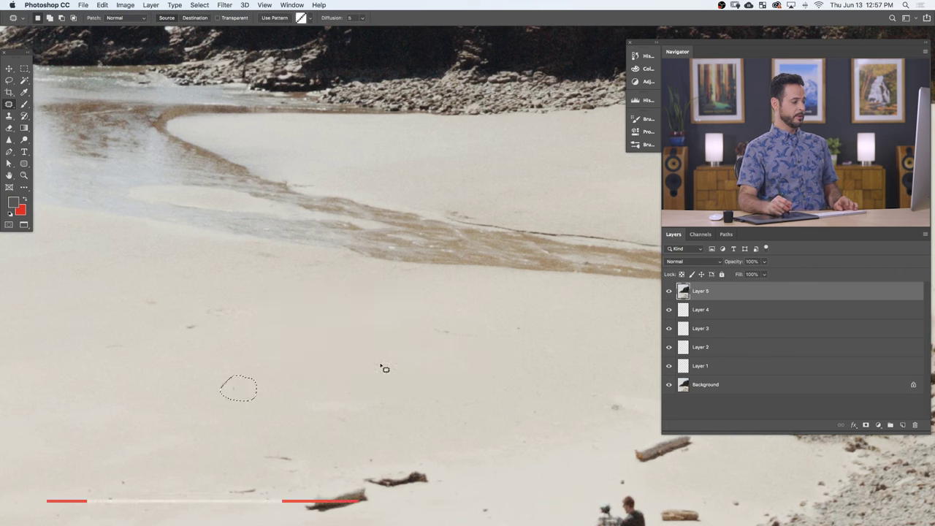
key(super+d)
drag(552, 444, 436, 253)
drag(468, 394, 361, 265)
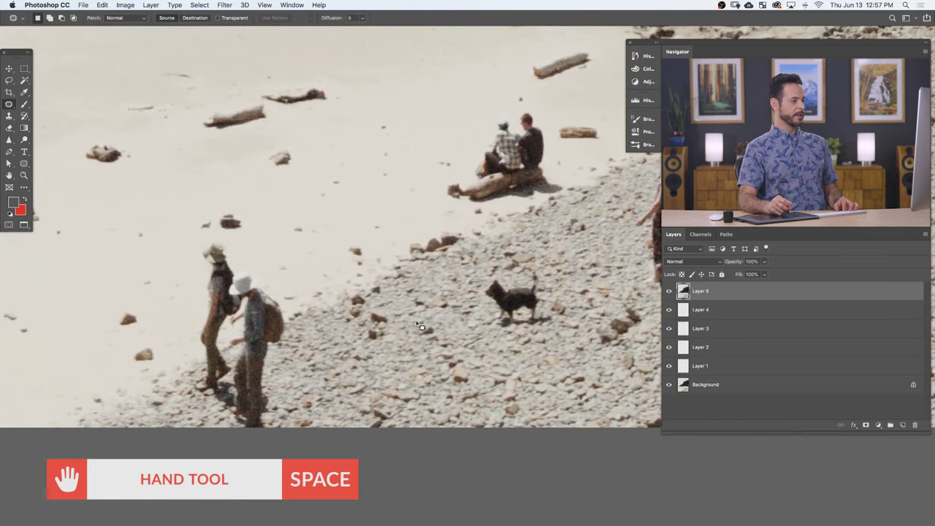
Step: Outline the two hikers and cover them with nearby pebble texture
scroll(518, 335, down, 1)
drag(517, 335, 435, 375)
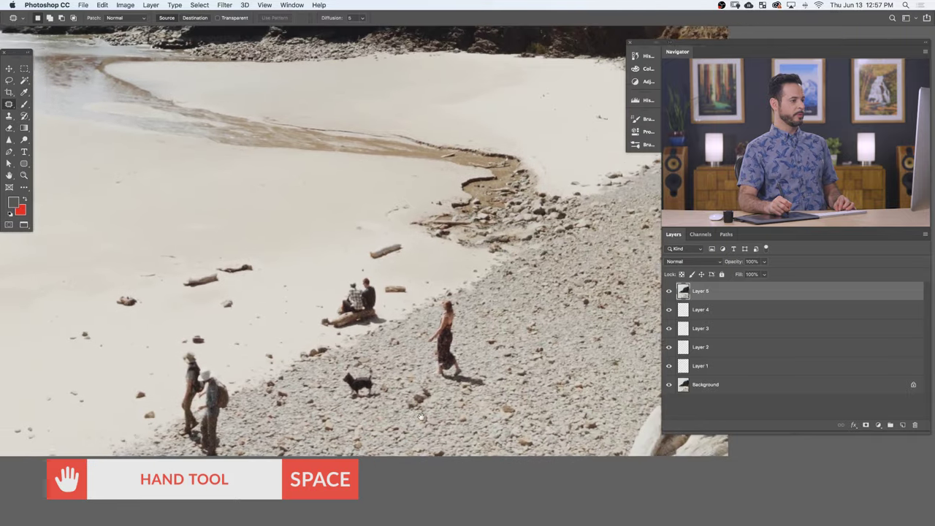
drag(468, 340, 454, 342)
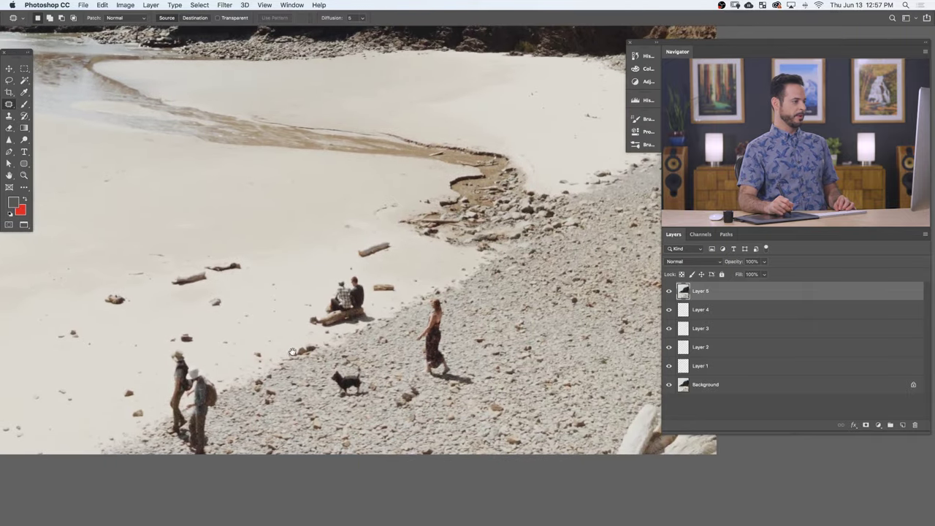
scroll(224, 392, up, 3)
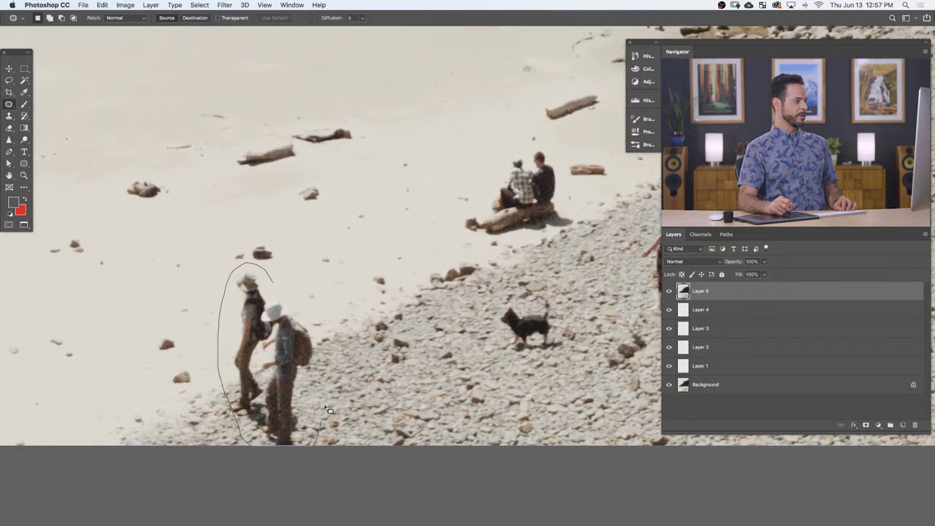
drag(312, 312, 274, 280)
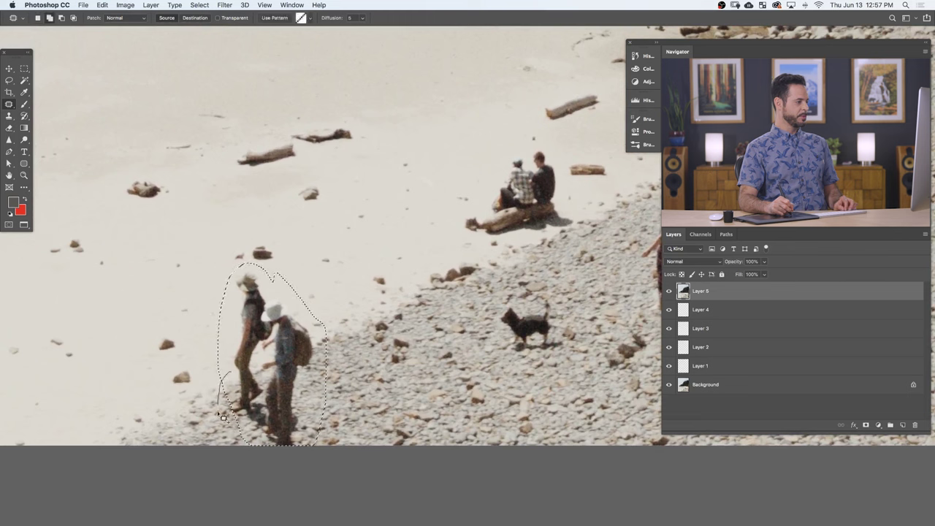
drag(259, 403, 284, 398)
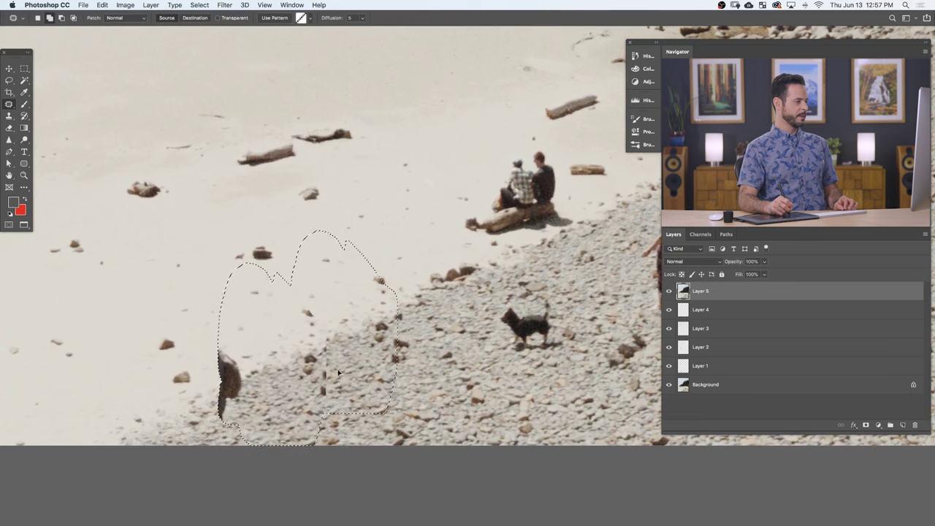
drag(338, 373, 431, 323)
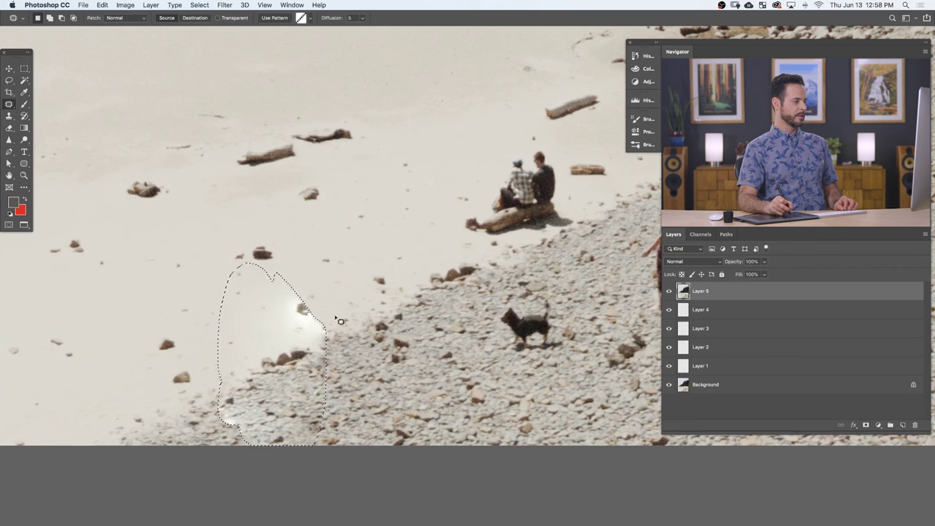
Step: Undo that patch, redo it with rocky sand from nearby, and deselect
key(super+z)
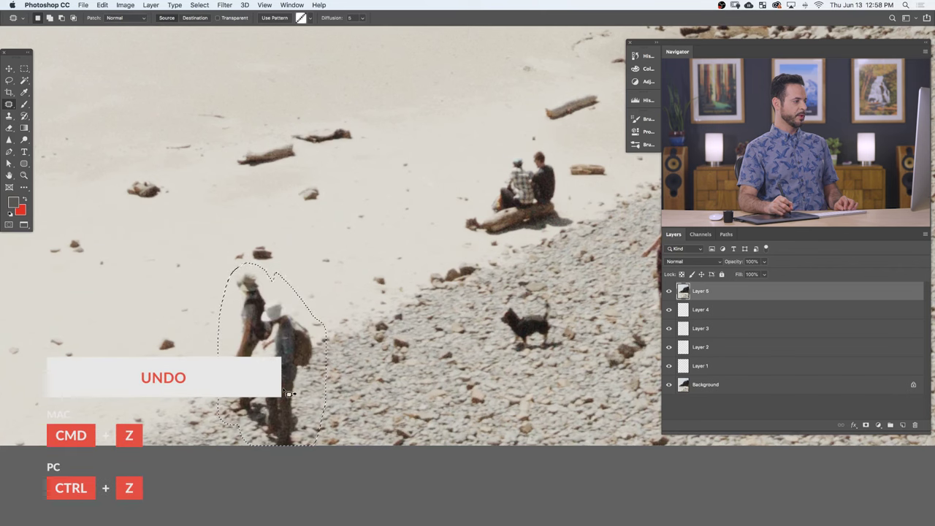
drag(291, 389, 401, 340)
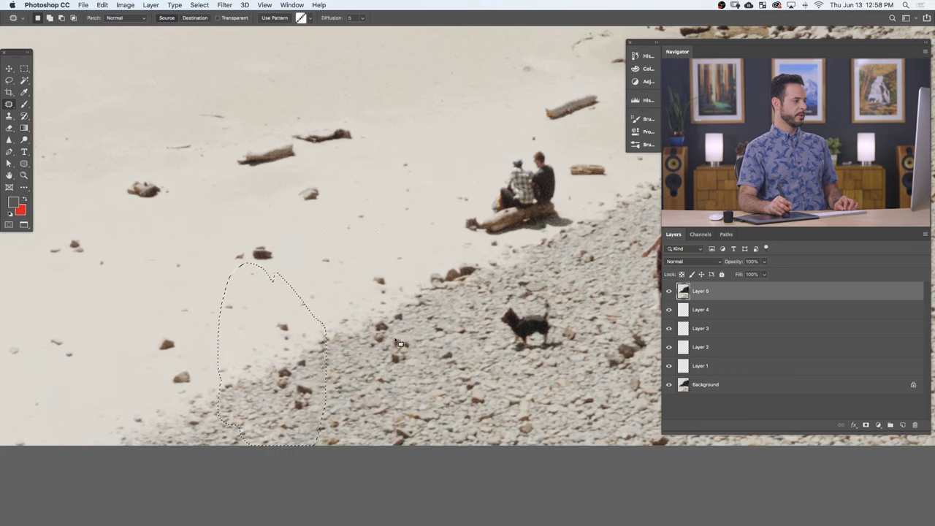
key(super+d)
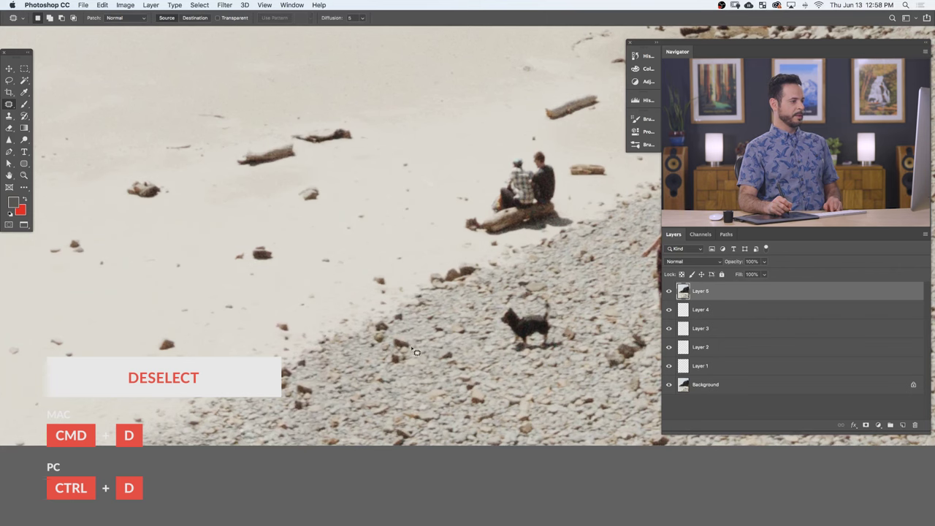
drag(416, 353, 157, 426)
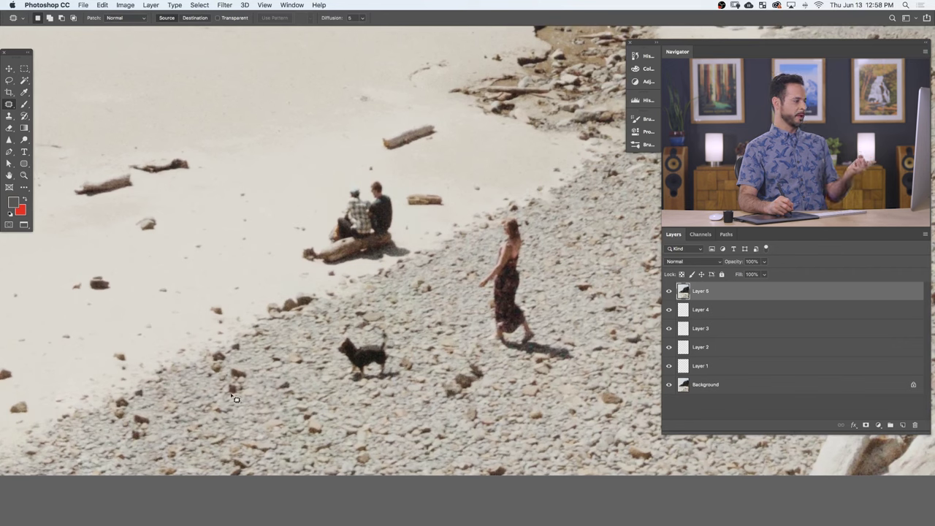
Step: Patch three pebbles on the sand away with clean sand
mouse_move(157, 405)
mouse_down()
mouse_move(129, 382)
mouse_move(101, 395)
mouse_move(117, 443)
mouse_move(165, 432)
mouse_move(158, 402)
mouse_up()
mouse_move(145, 426)
mouse_down()
mouse_move(520, 228)
mouse_move(558, 219)
mouse_move(574, 227)
mouse_up()
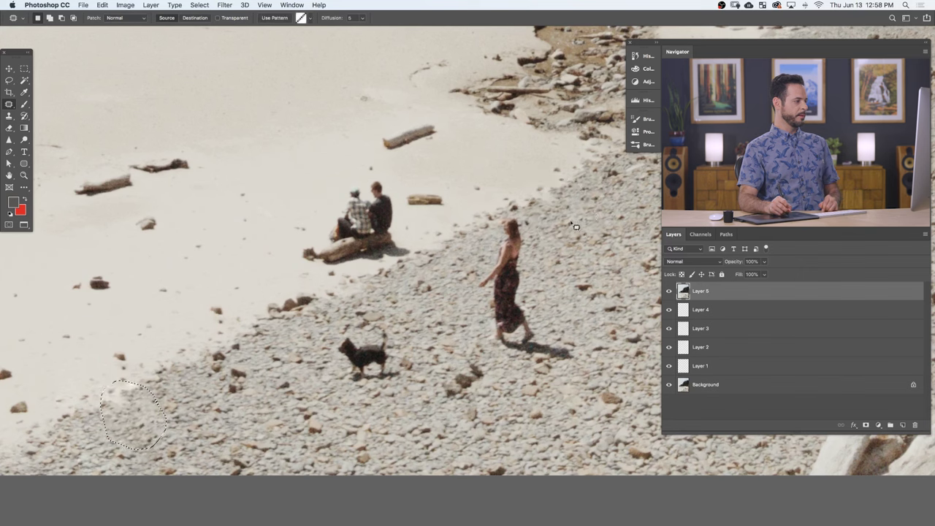
key(super+d)
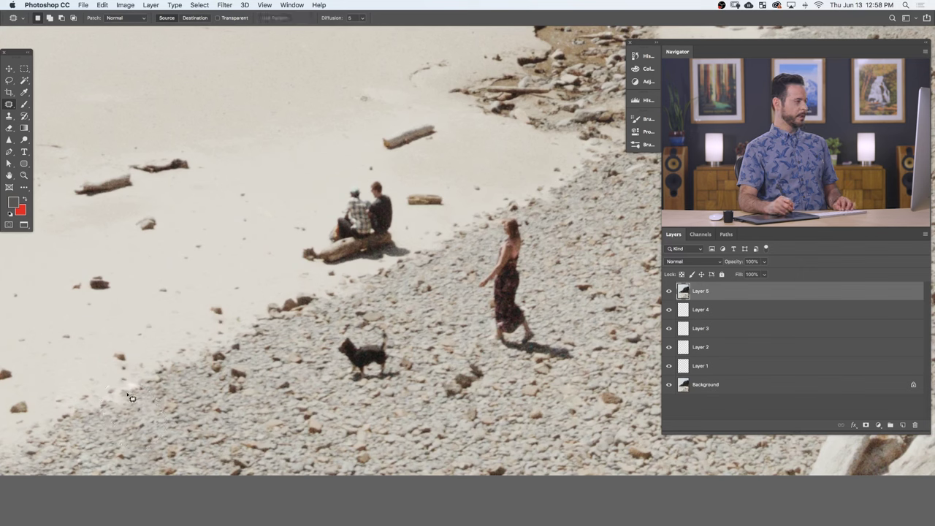
mouse_move(154, 390)
mouse_down()
mouse_move(146, 378)
mouse_move(191, 371)
mouse_move(138, 372)
mouse_up()
key(super+d)
drag(173, 335, 188, 338)
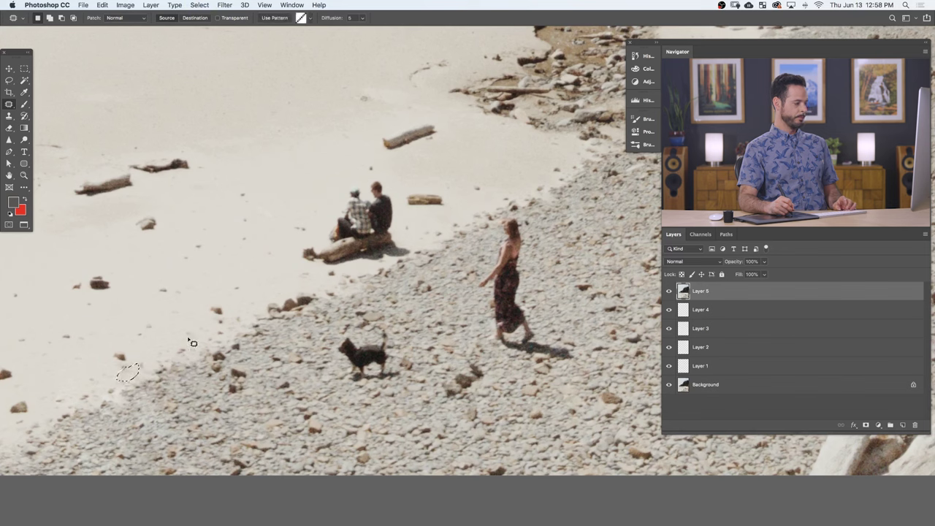
key(super+d)
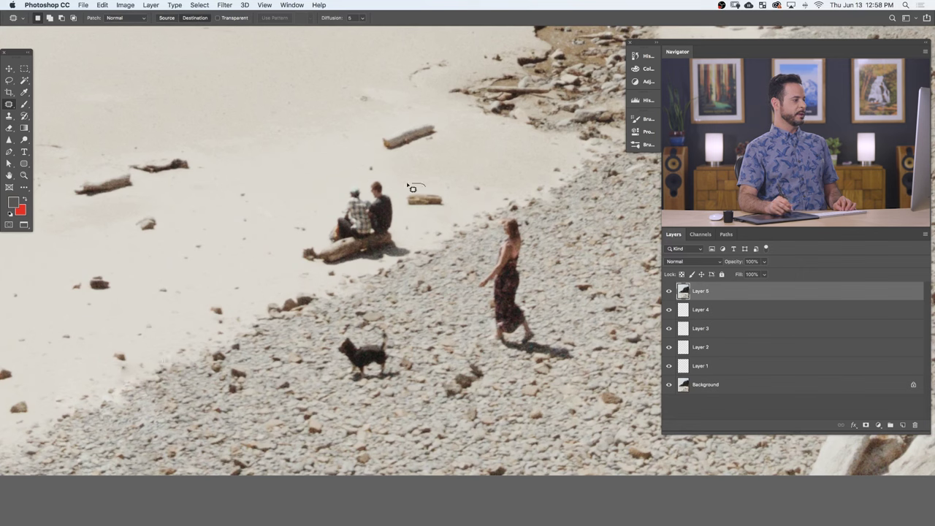
Step: Cover the small log and another pebble with open sand
drag(438, 191, 437, 192)
mouse_move(435, 205)
mouse_down()
mouse_move(237, 138)
mouse_move(274, 151)
mouse_move(237, 201)
mouse_move(200, 205)
mouse_move(206, 207)
mouse_up()
key(super+d)
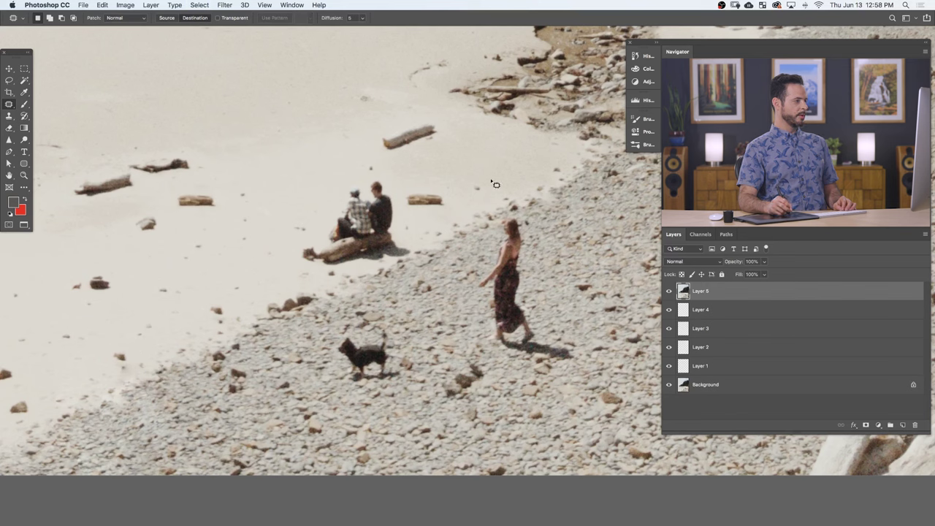
mouse_move(489, 180)
mouse_down()
mouse_move(256, 313)
mouse_move(131, 367)
mouse_move(121, 360)
mouse_up()
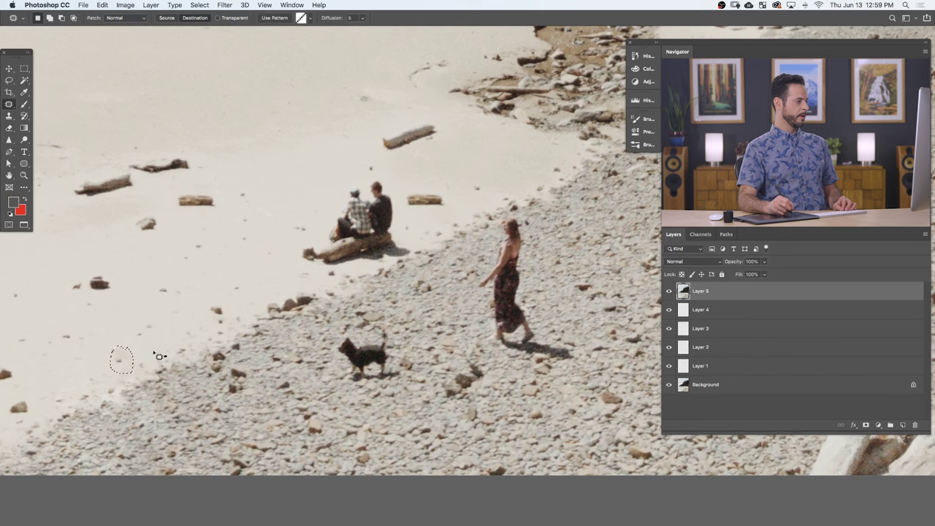
key(super+d)
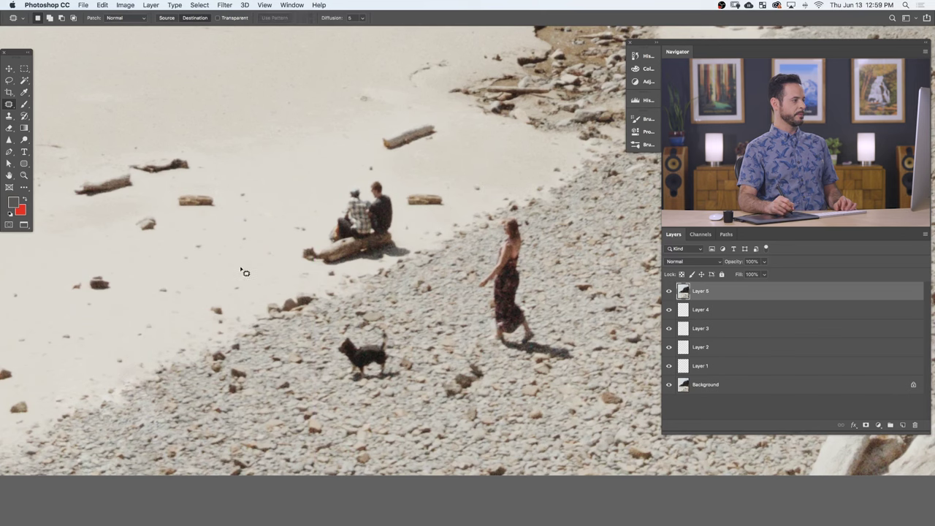
Step: Patch away the dark stone near the dog, leaving plain pebbles
scroll(248, 270, left, 5)
scroll(248, 270, down, 3)
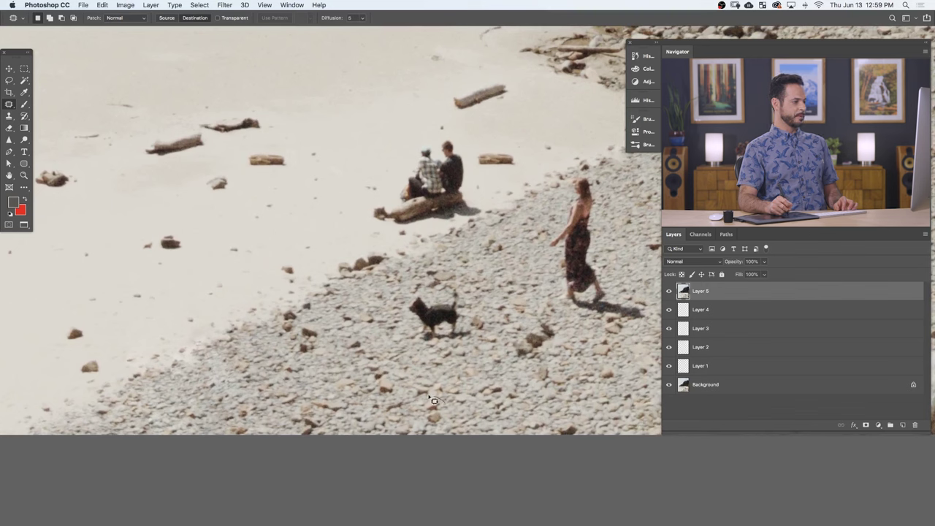
drag(450, 408, 447, 409)
mouse_move(437, 411)
mouse_down()
mouse_move(311, 375)
mouse_move(230, 372)
mouse_move(219, 381)
mouse_up()
key(super+d)
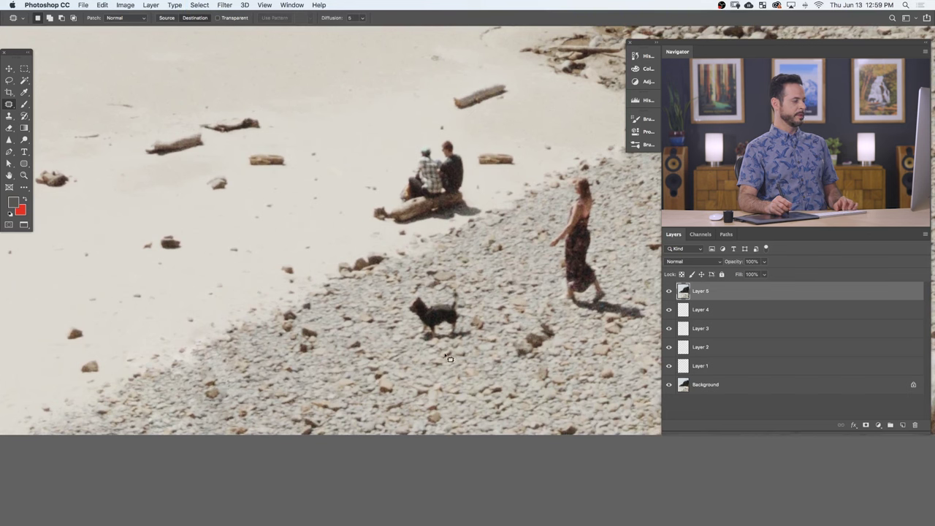
drag(449, 358, 67, 495)
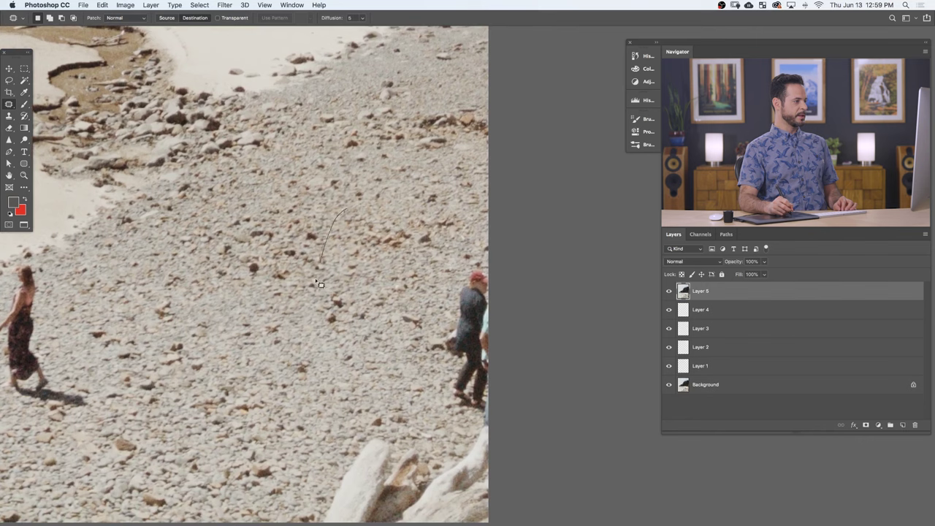
Step: Cover the red-capped hiker on the right slope with clean pebbles
drag(391, 316, 390, 314)
click(204, 374)
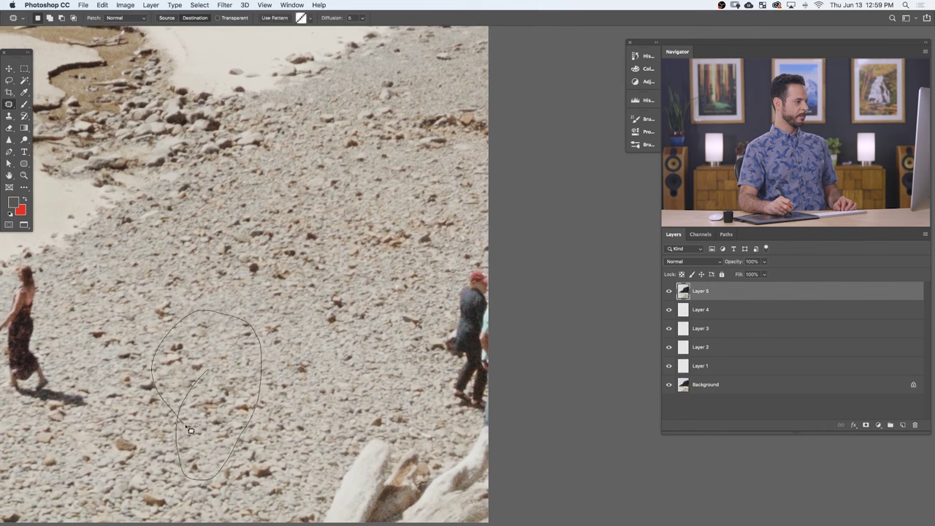
mouse_move(190, 429)
mouse_down()
mouse_move(405, 357)
mouse_move(447, 348)
mouse_move(482, 368)
mouse_up()
key(super+d)
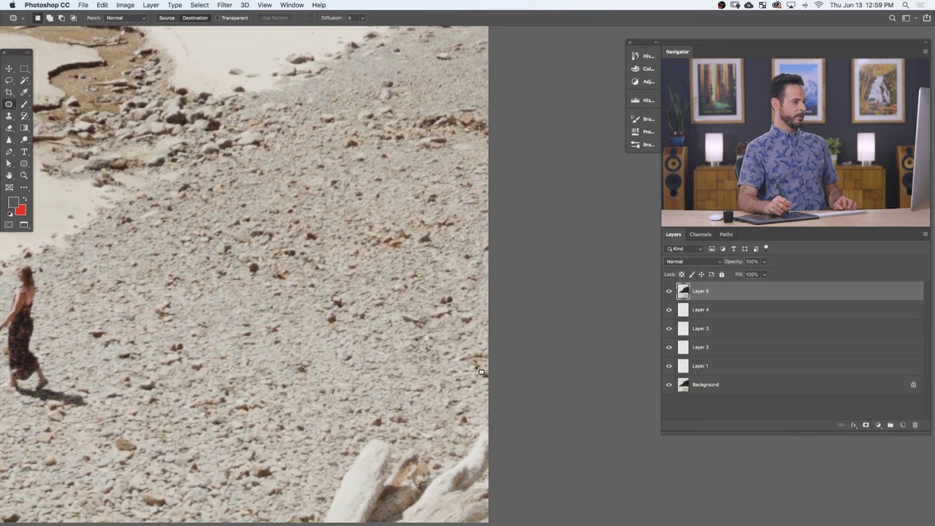
scroll(286, 413, left, 8)
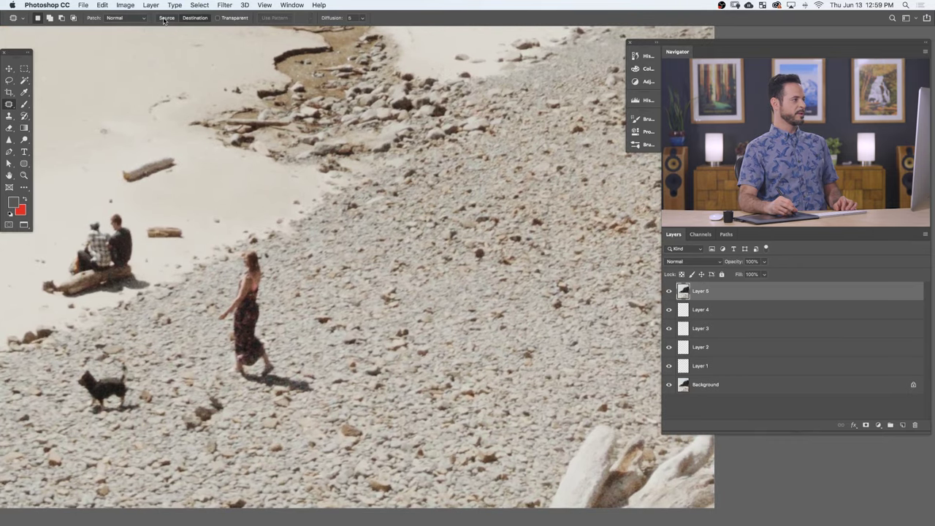
Step: Patch the log on the upper sand away with nearby sand
scroll(193, 275, left, 6)
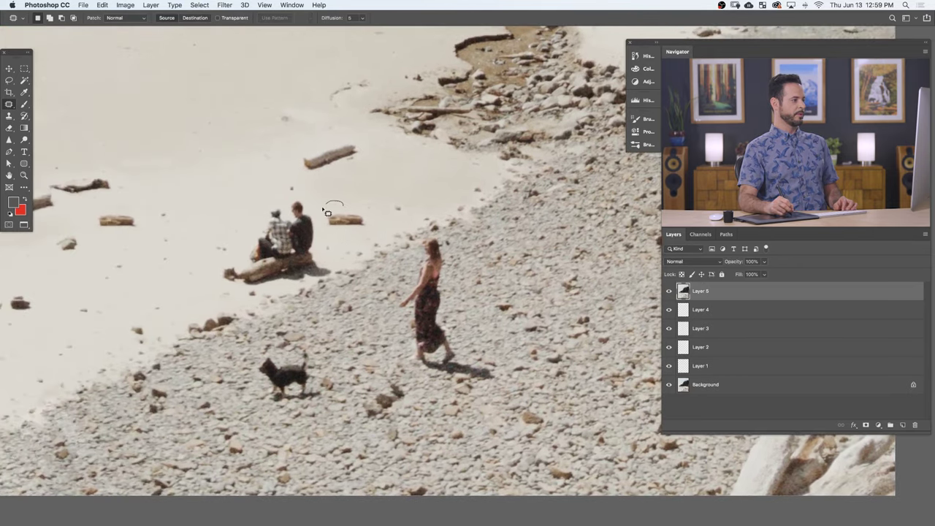
mouse_move(365, 209)
mouse_down()
mouse_move(343, 202)
mouse_move(410, 190)
mouse_up()
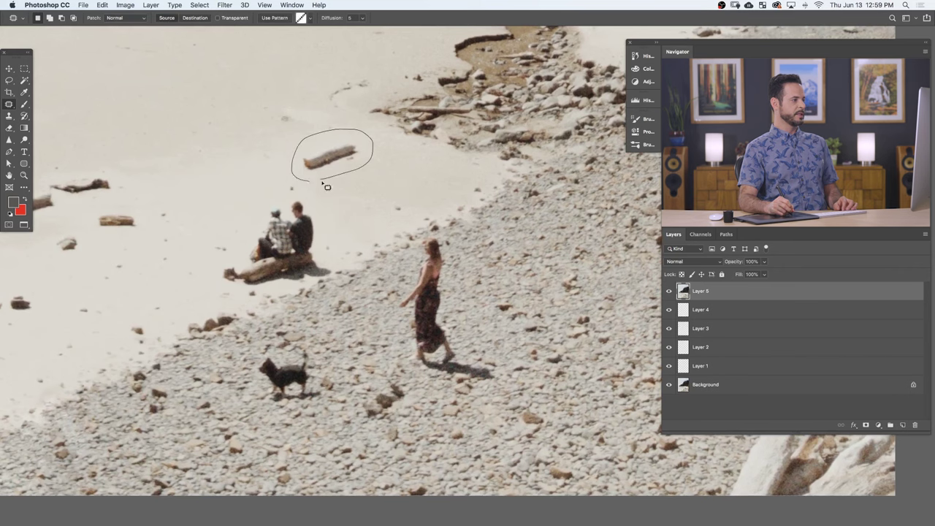
drag(326, 186, 321, 181)
mouse_move(318, 163)
mouse_down()
mouse_move(229, 175)
mouse_move(219, 165)
mouse_up()
scroll(337, 232, left, 6)
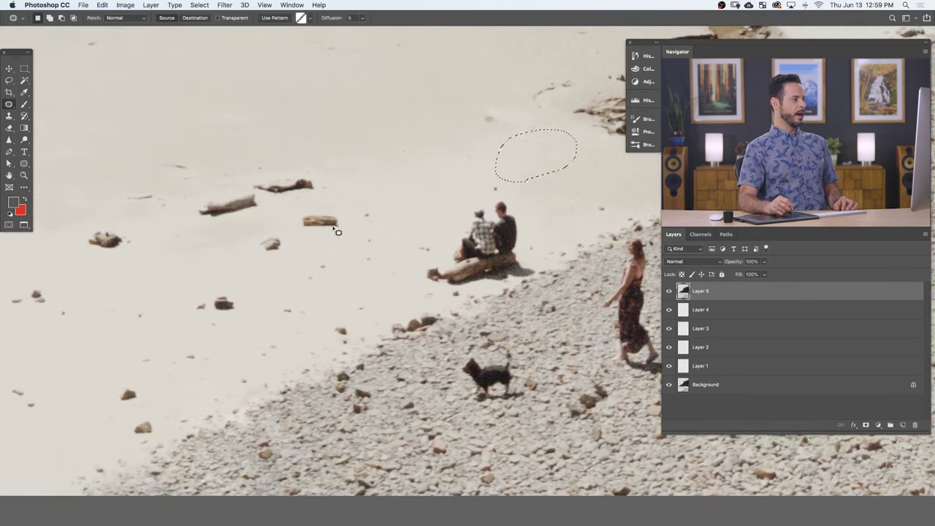
Step: Outline the small logs on the sand and replace them with clean sand
mouse_move(313, 240)
mouse_down()
mouse_move(351, 216)
mouse_move(303, 202)
mouse_move(304, 233)
mouse_move(389, 175)
mouse_up()
mouse_move(198, 190)
mouse_down()
mouse_move(190, 225)
mouse_move(290, 231)
mouse_up()
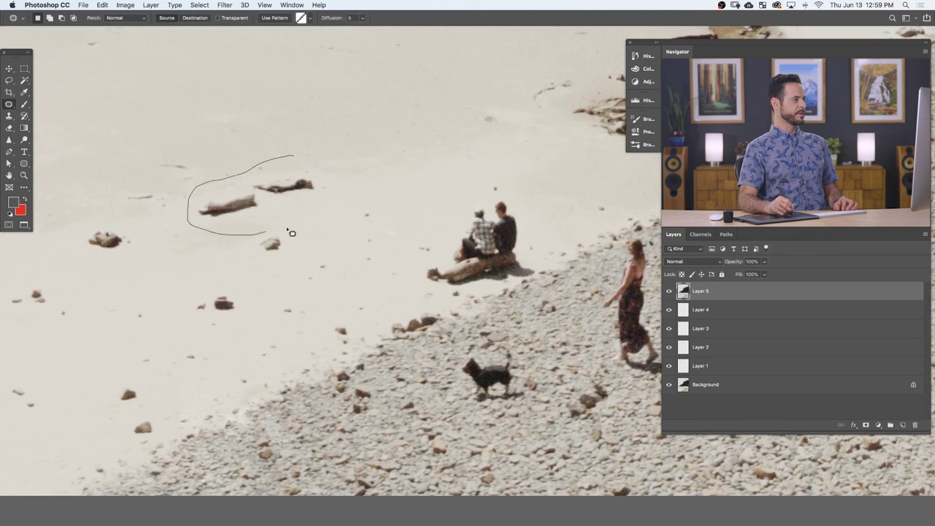
drag(345, 155, 367, 150)
drag(305, 195, 413, 94)
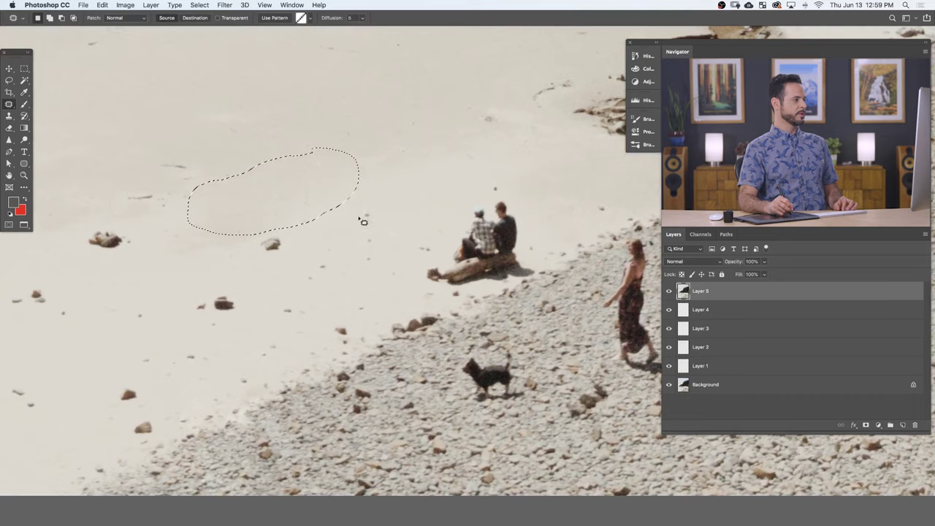
key(ctrl+d)
Step: Patch three small rocks out of the sand
scroll(217, 268, left, 5)
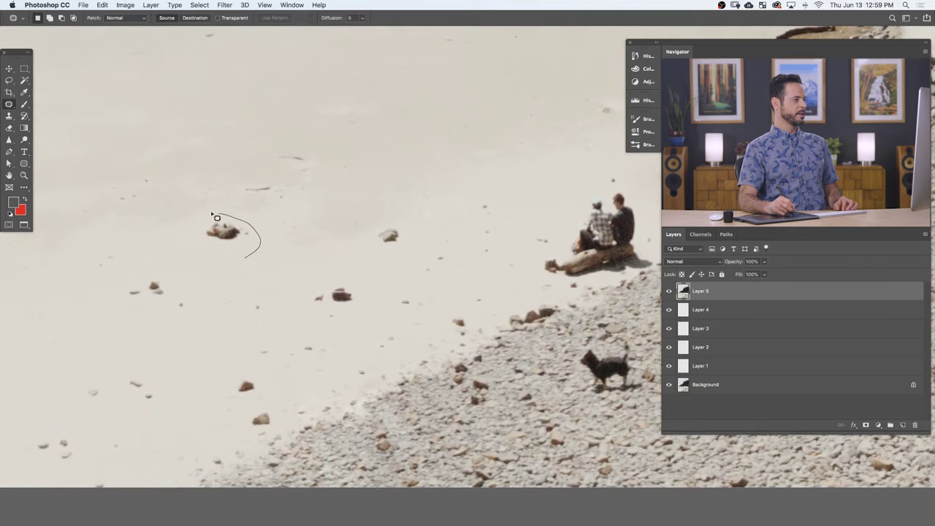
mouse_move(217, 217)
mouse_down()
mouse_move(236, 246)
mouse_move(378, 277)
mouse_move(398, 220)
mouse_move(299, 250)
mouse_up()
mouse_move(356, 221)
mouse_down()
mouse_move(332, 236)
mouse_move(332, 250)
mouse_up()
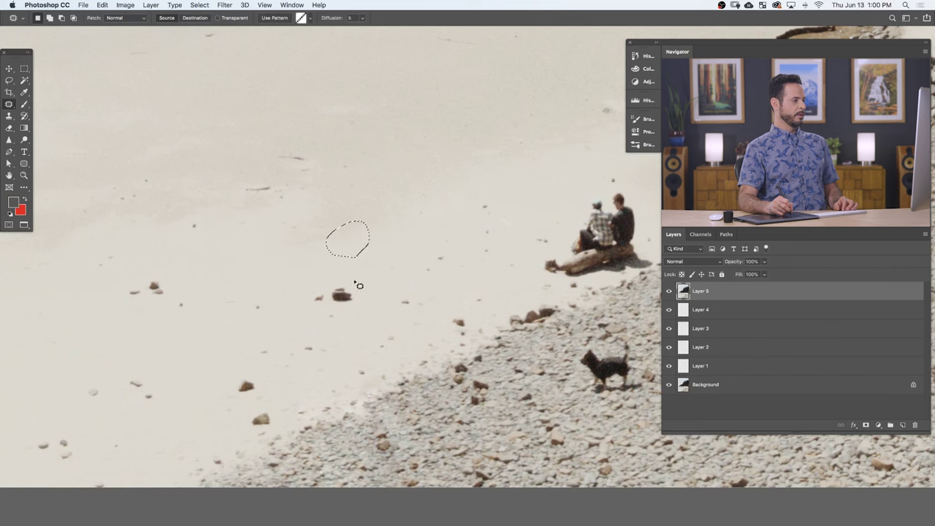
mouse_move(358, 285)
mouse_down()
mouse_move(348, 280)
mouse_move(419, 253)
mouse_up()
Step: Cover the couple seated on the driftwood log with clean sand
scroll(378, 284, right, 10)
scroll(378, 284, up, 3)
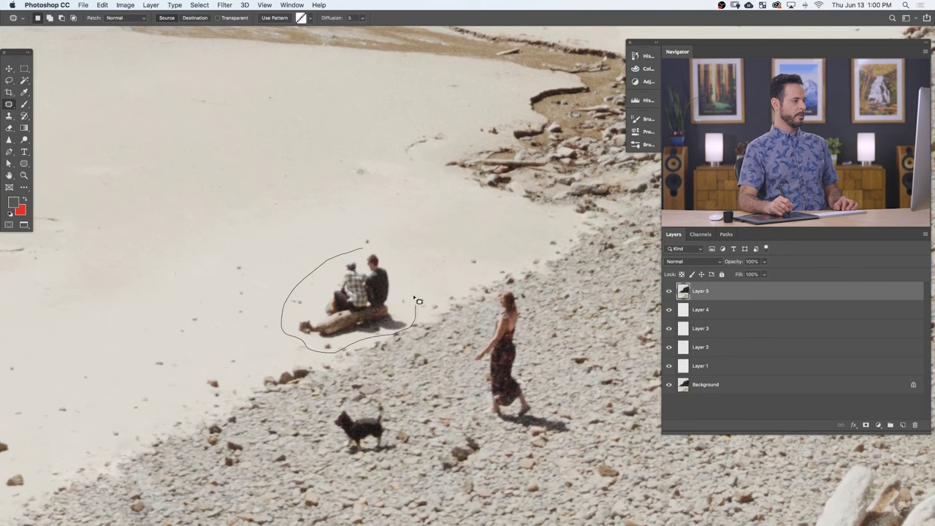
mouse_move(419, 300)
mouse_down()
mouse_move(397, 267)
mouse_move(398, 247)
mouse_up()
mouse_move(380, 304)
mouse_down()
mouse_move(180, 346)
mouse_move(146, 343)
mouse_move(147, 385)
mouse_up()
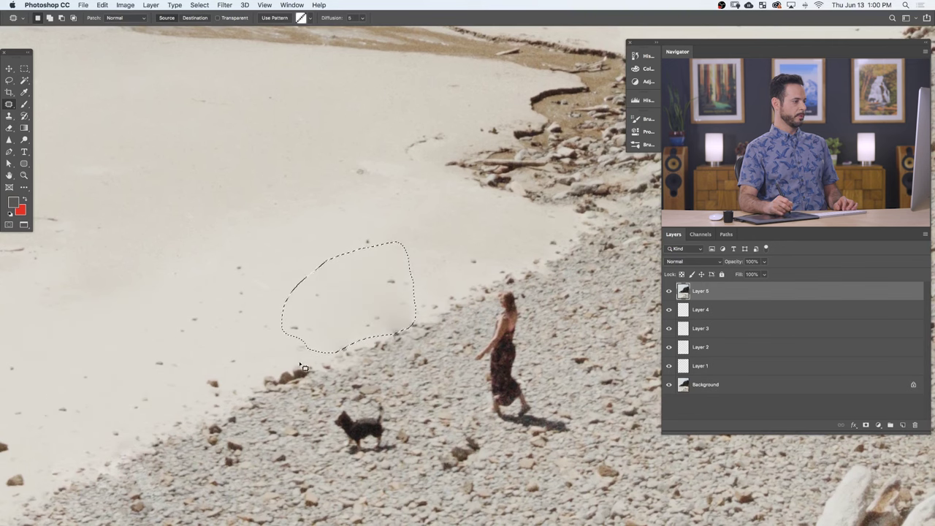
key(super+d)
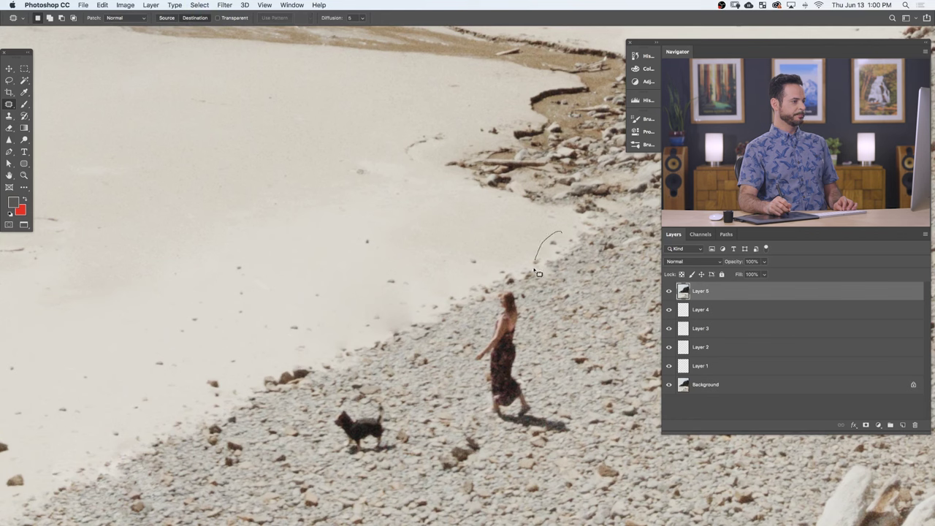
Step: Patch two spots on the sand with clean sand
drag(597, 256, 580, 234)
drag(559, 267, 404, 338)
key(ctrl+d)
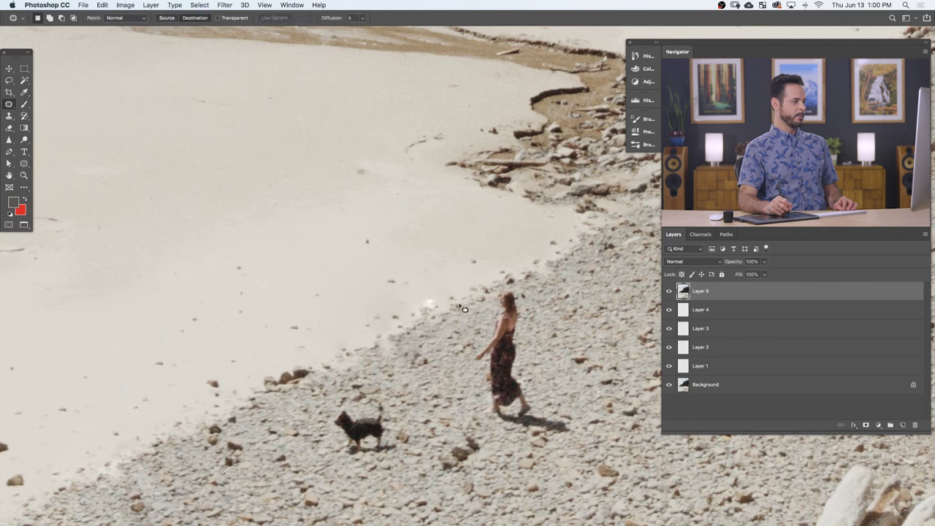
mouse_move(460, 269)
mouse_down()
mouse_move(459, 300)
mouse_move(432, 294)
mouse_move(467, 301)
mouse_up()
key(ctrl+d)
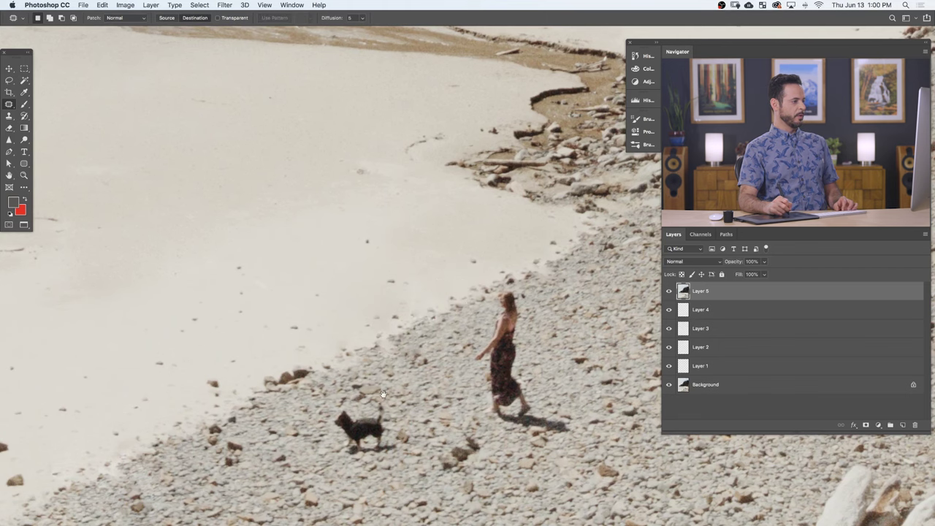
Step: Patch the distant figure out of the sand
drag(377, 444, 320, 441)
scroll(482, 388, down, 5)
scroll(577, 202, up, 5)
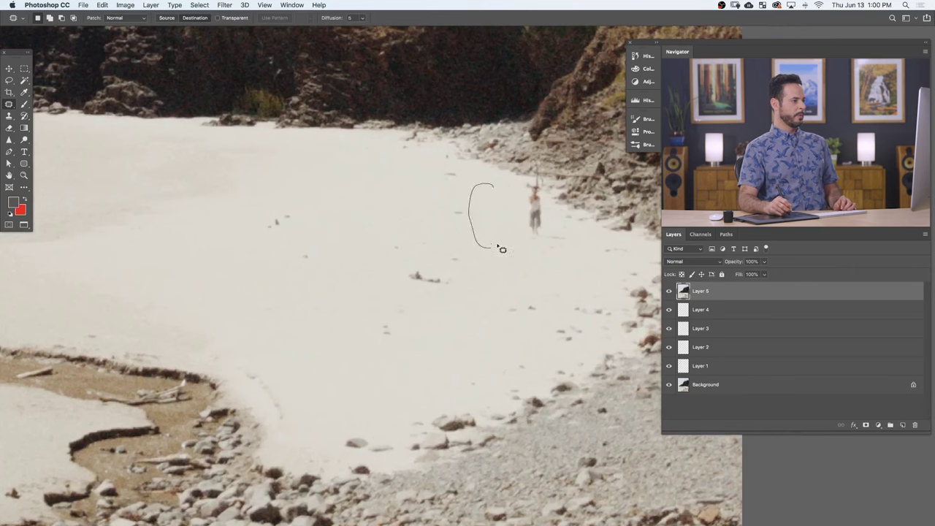
mouse_move(502, 249)
mouse_down()
mouse_move(495, 187)
mouse_move(533, 229)
mouse_move(557, 230)
mouse_move(548, 219)
mouse_up()
key(ctrl+d)
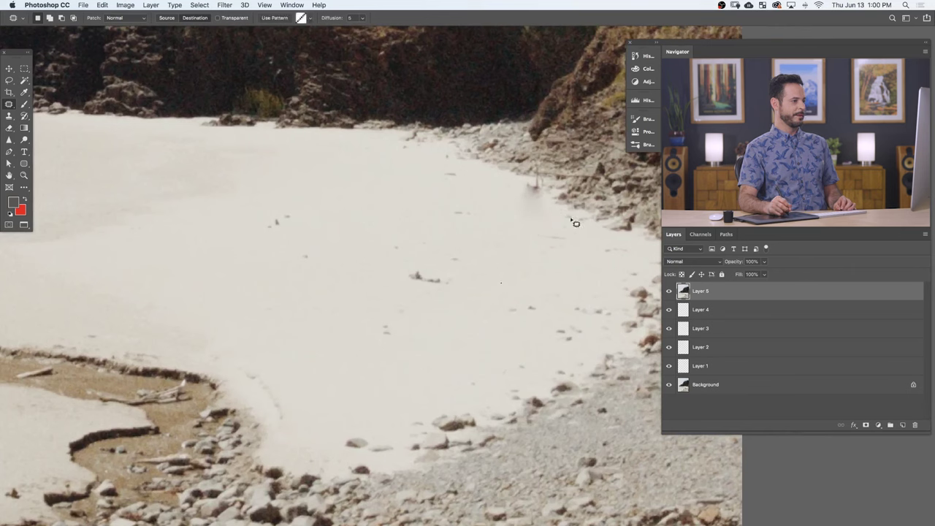
Step: Patch two leftover faint marks near the rocks
mouse_move(595, 255)
mouse_down()
mouse_move(608, 225)
mouse_move(594, 200)
mouse_move(582, 212)
mouse_move(588, 242)
mouse_move(536, 201)
mouse_up()
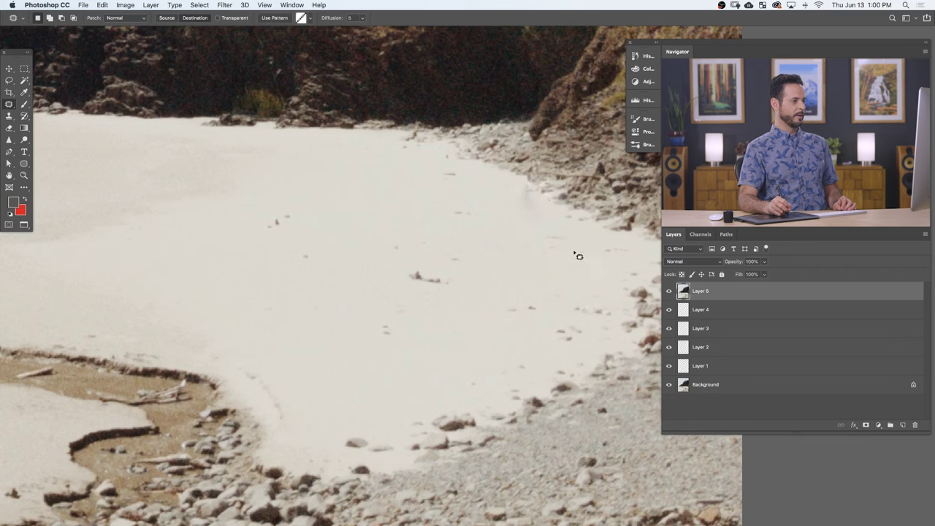
key(super+d)
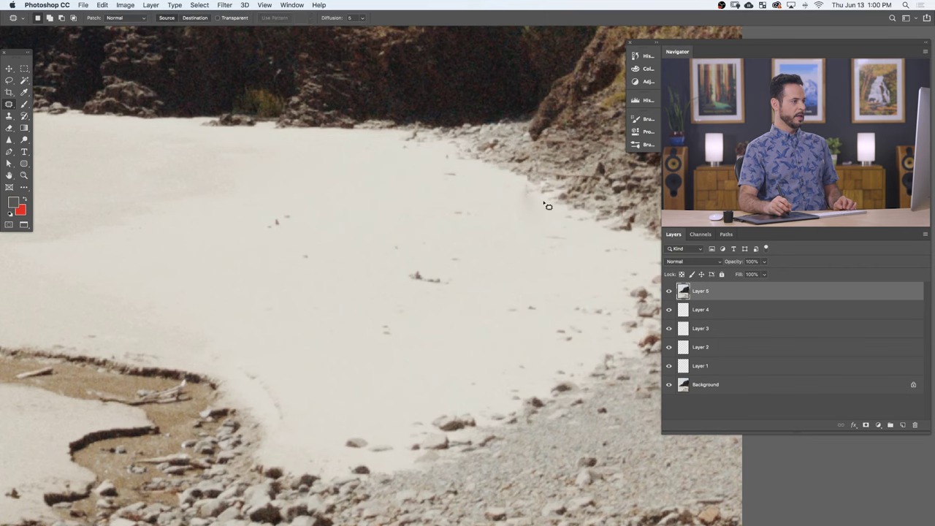
mouse_move(539, 207)
mouse_down()
mouse_move(536, 191)
mouse_move(497, 293)
mouse_up()
key(super+d)
Step: Patch the red streak with clean sand and zoom out to the whole beach
scroll(349, 399, down, 10)
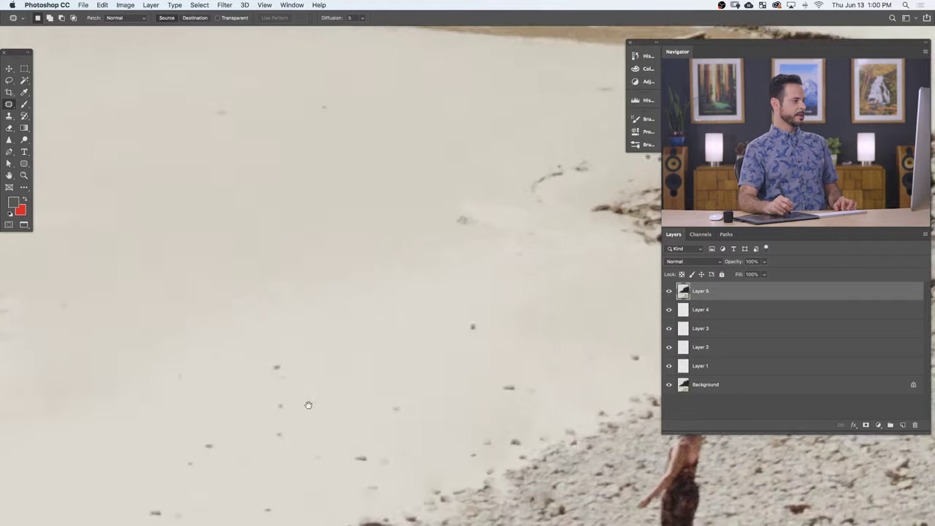
scroll(292, 401, down, 3)
scroll(290, 363, left, 8)
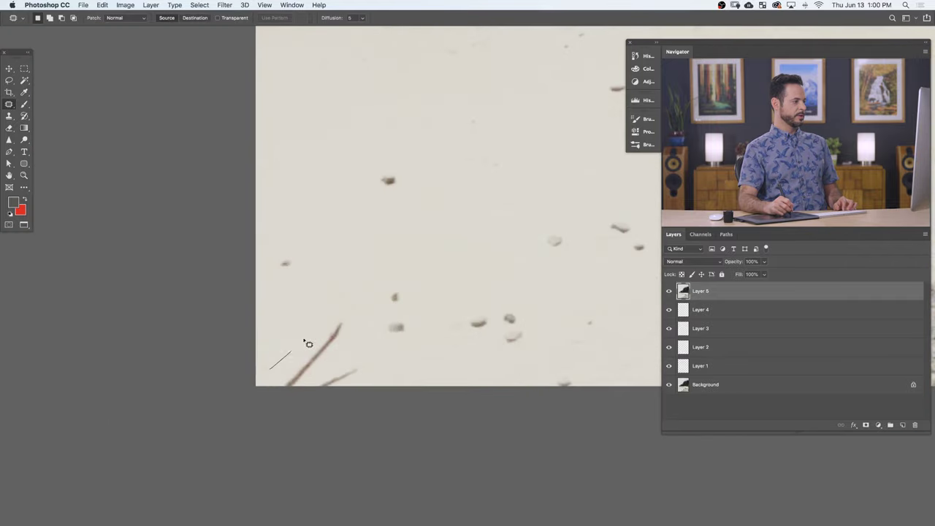
mouse_move(286, 421)
mouse_down()
mouse_move(346, 288)
mouse_move(328, 167)
mouse_up()
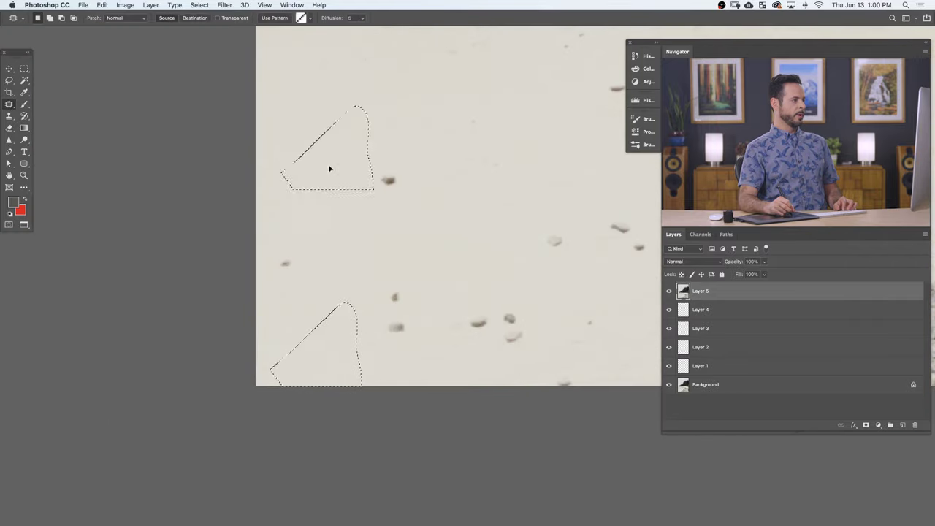
key(super+d)
drag(498, 255, 325, 336)
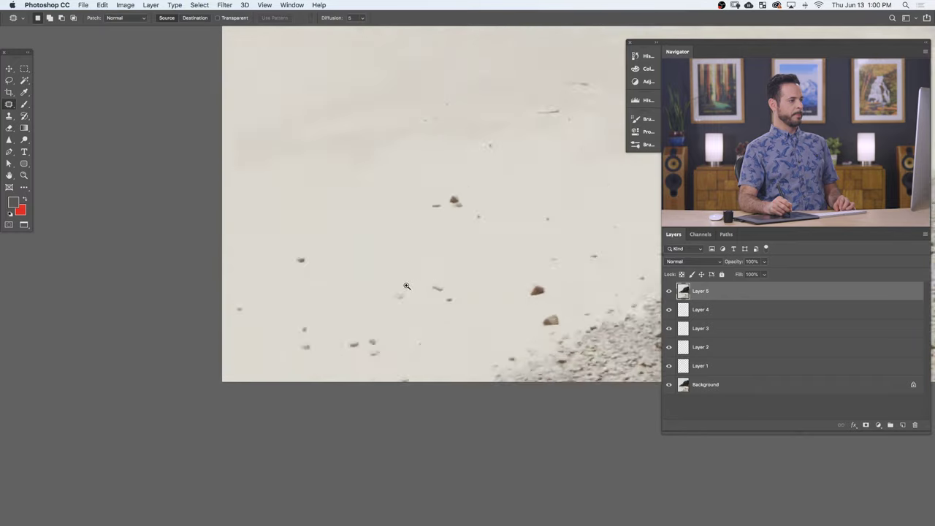
drag(407, 285, 398, 406)
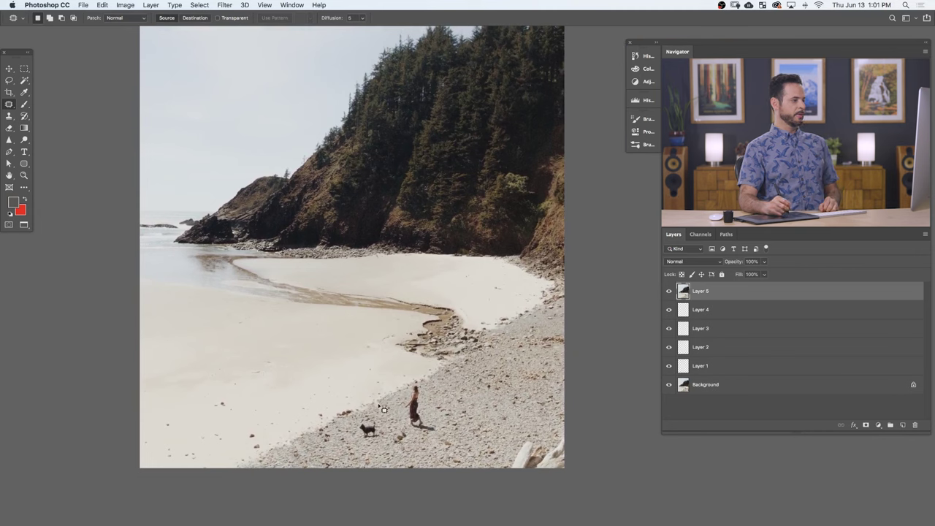
click(668, 291)
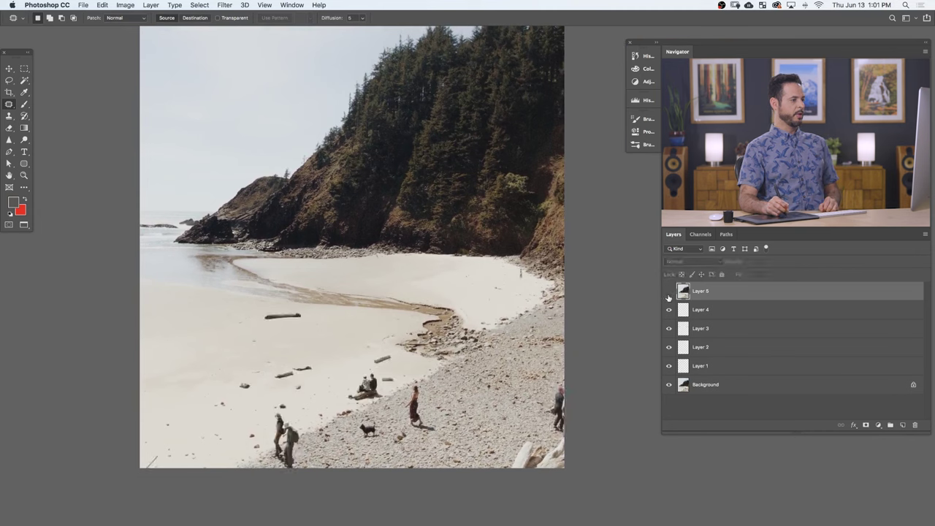
click(669, 292)
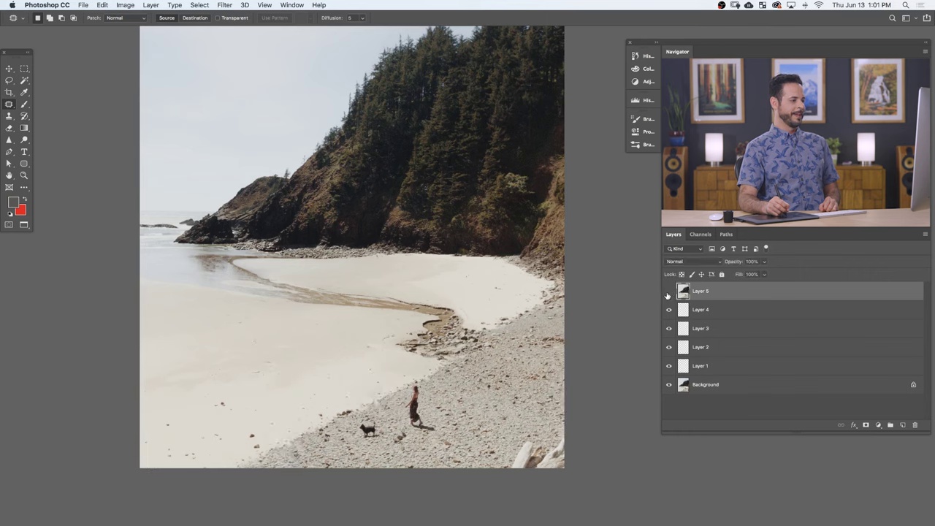
click(667, 292)
click(669, 292)
click(668, 292)
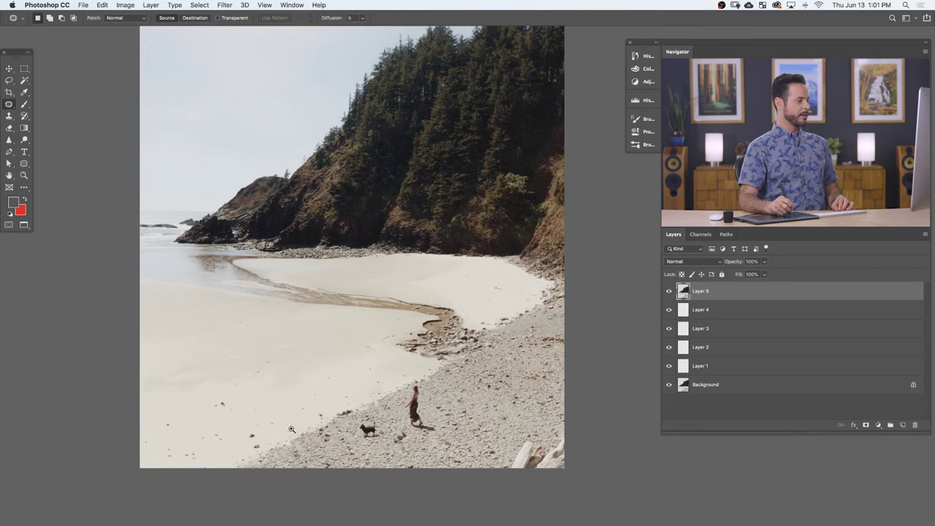
drag(292, 429, 371, 341)
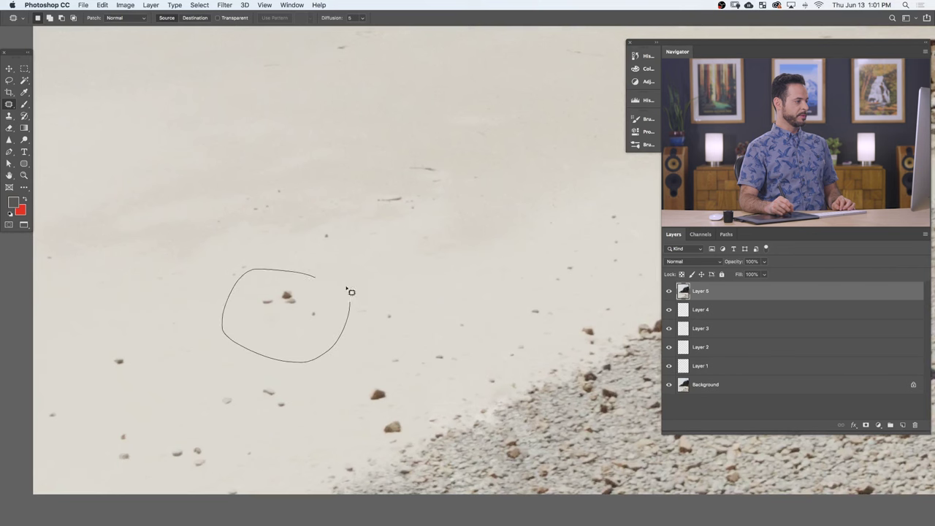
Step: Circle the pebble cluster with an elliptical selection and patch it with clean sand on Layer 5
drag(229, 291, 227, 292)
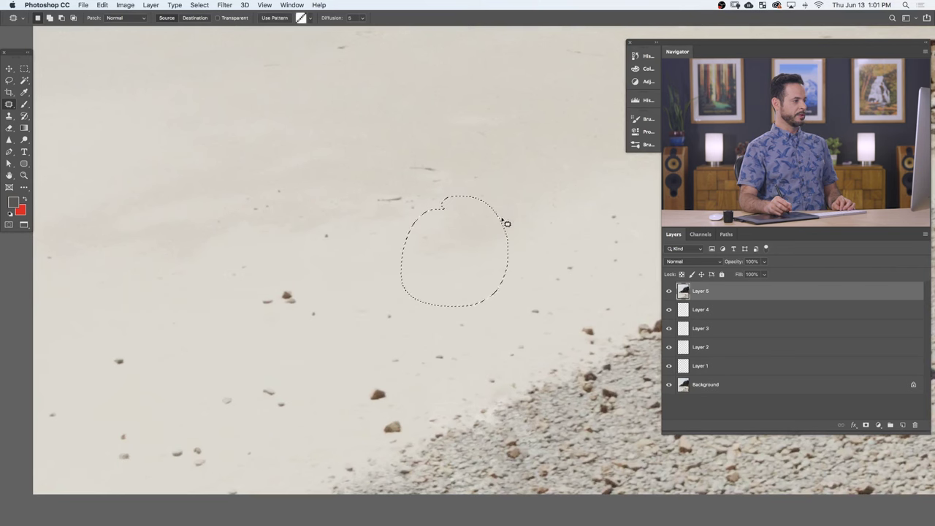
key(super+d)
drag(425, 307, 298, 367)
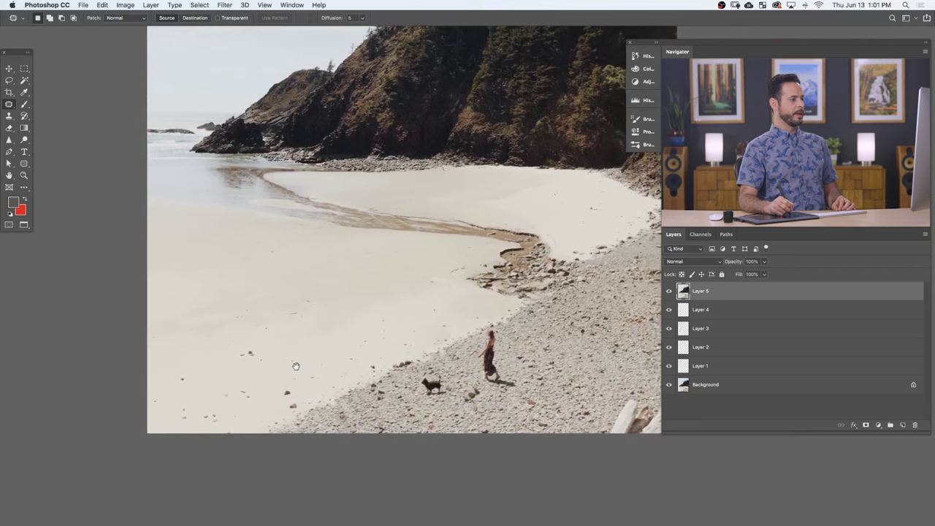
click(23, 70)
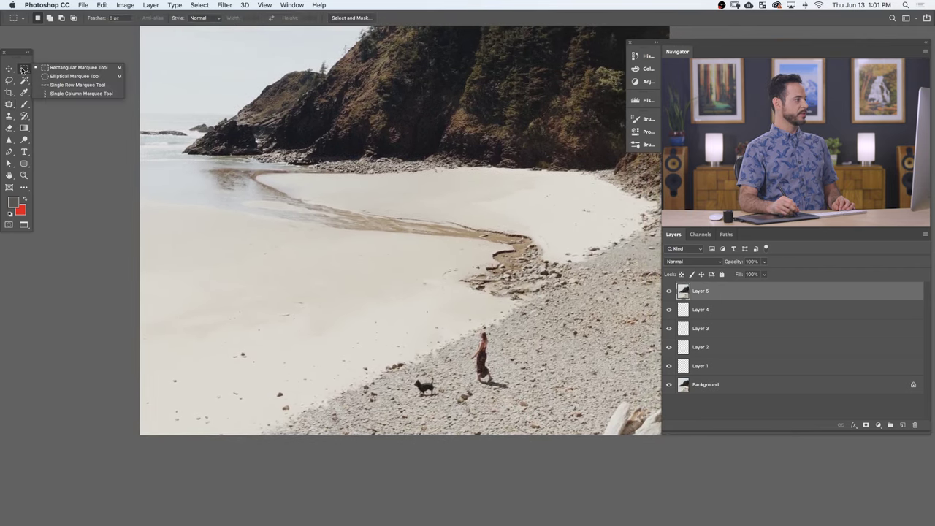
click(58, 77)
key(super+1)
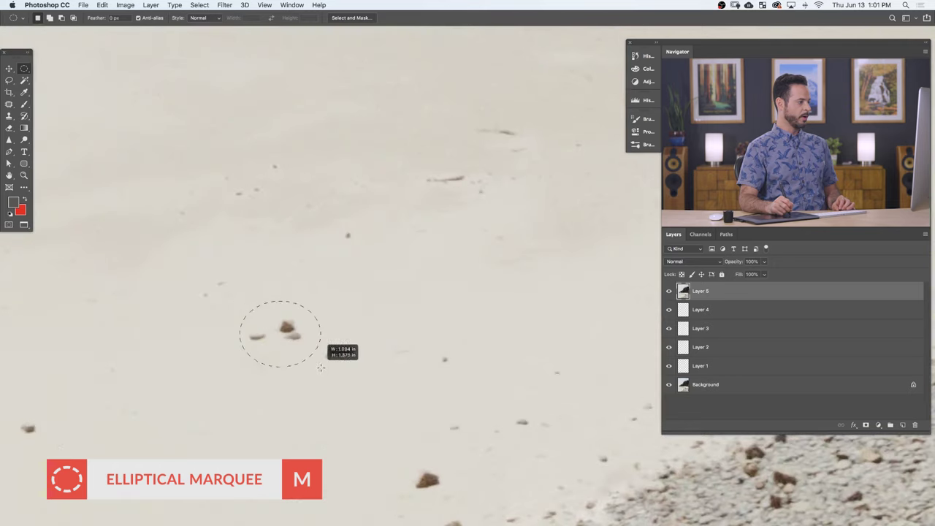
drag(320, 367, 351, 395)
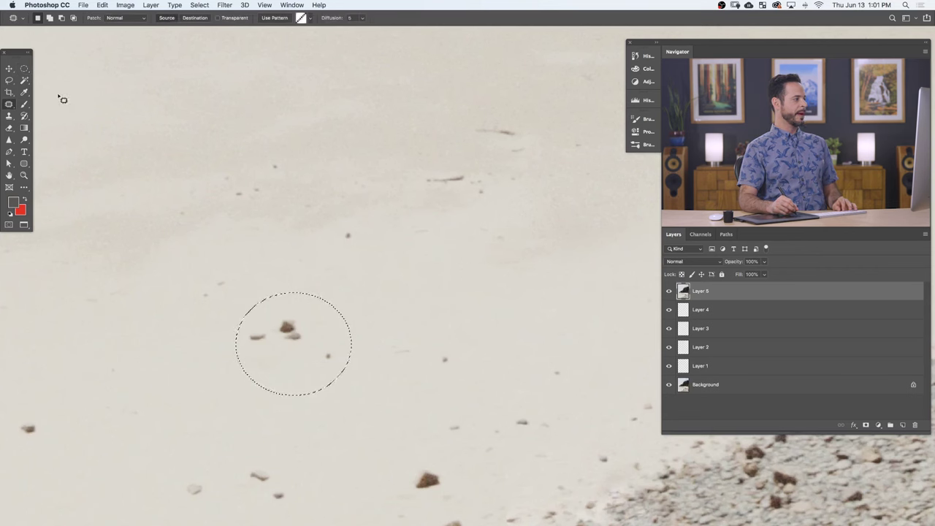
drag(410, 318, 540, 285)
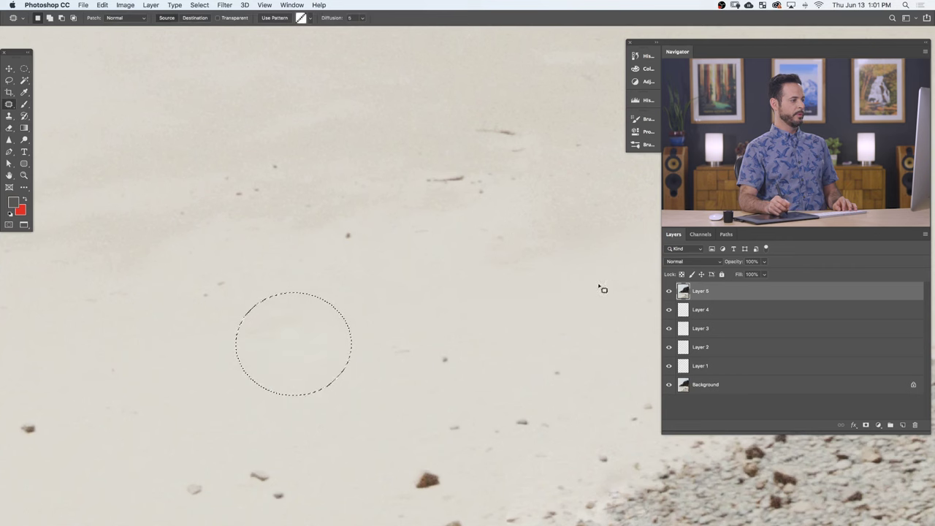
key(super+d)
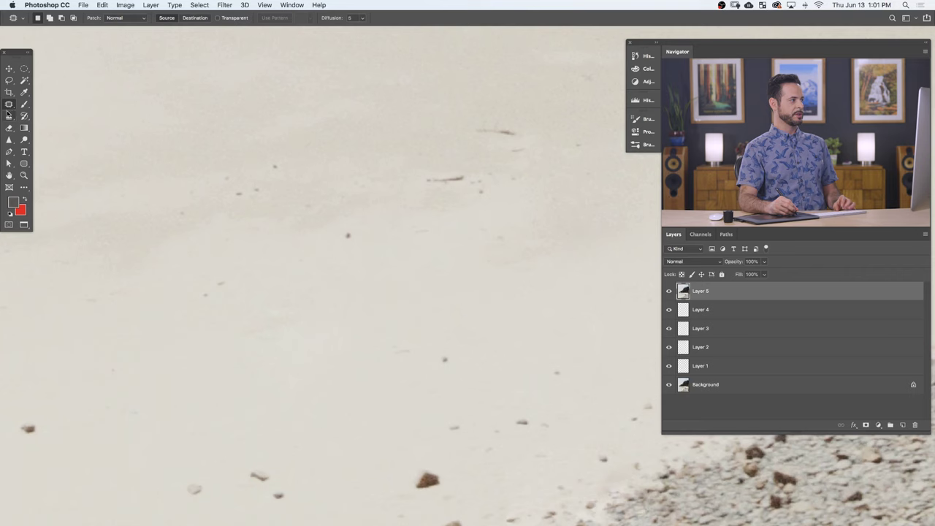
Step: Zoom out to show the whole beach photo with only the walking woman and her dog
scroll(357, 250, down, 10)
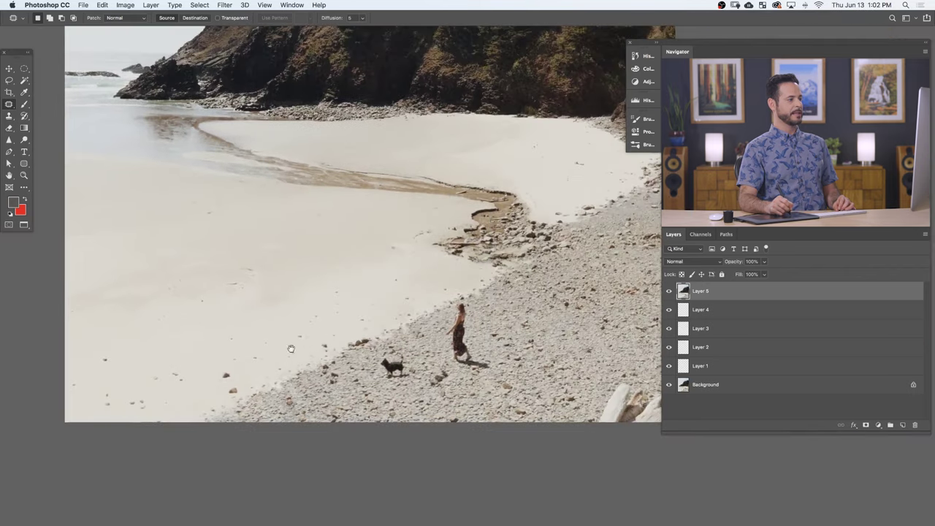
scroll(353, 328, down, 5)
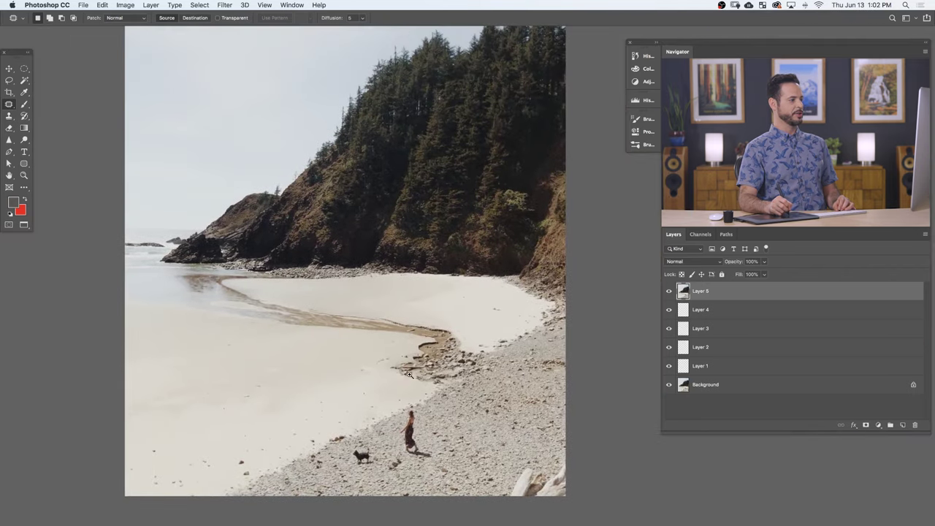